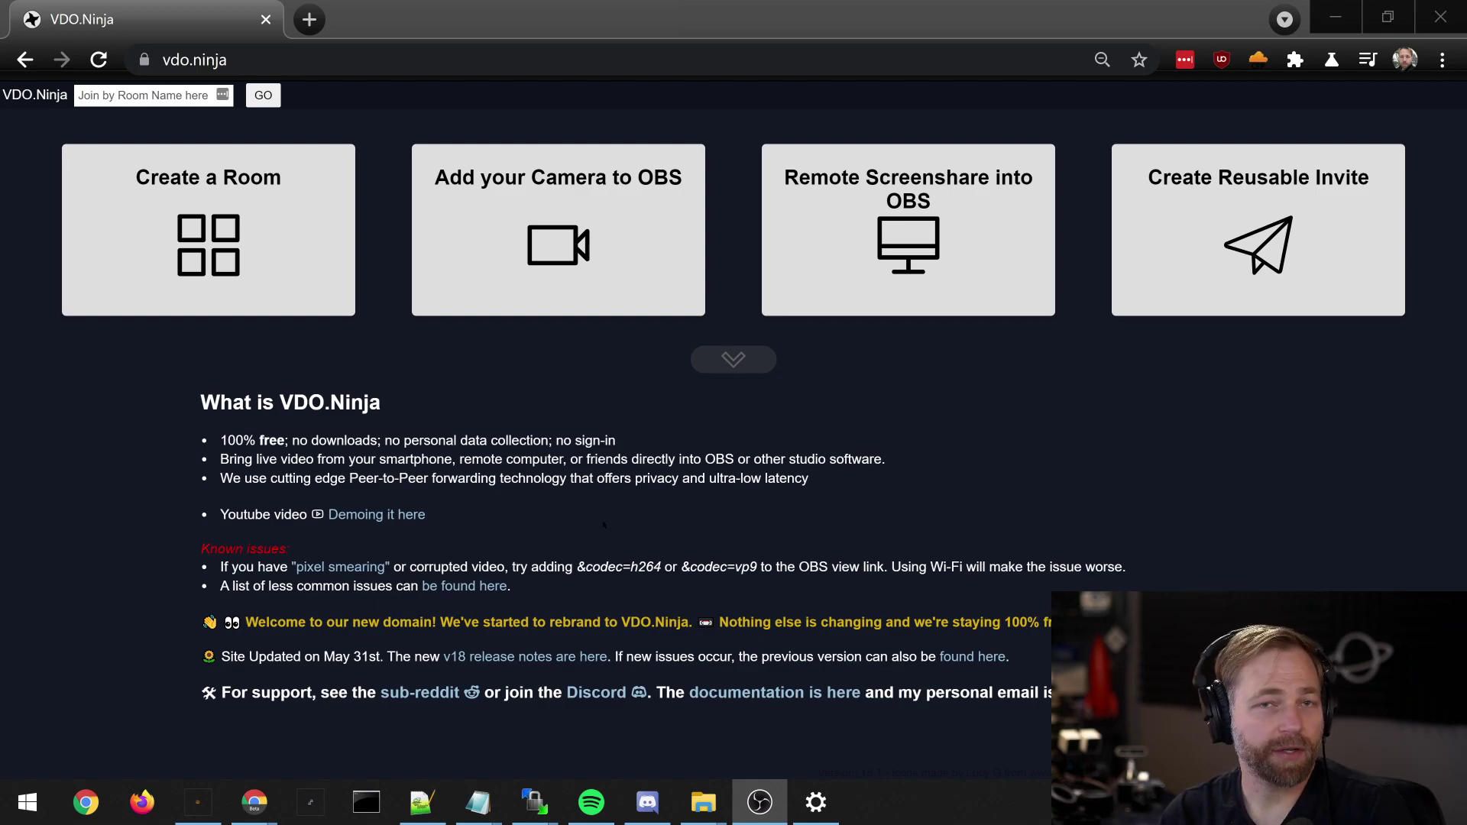
# Step: Create a new room named prescreenroom123 and enter its director control center
pyautogui.click(131, 249)
pyautogui.click(691, 224)
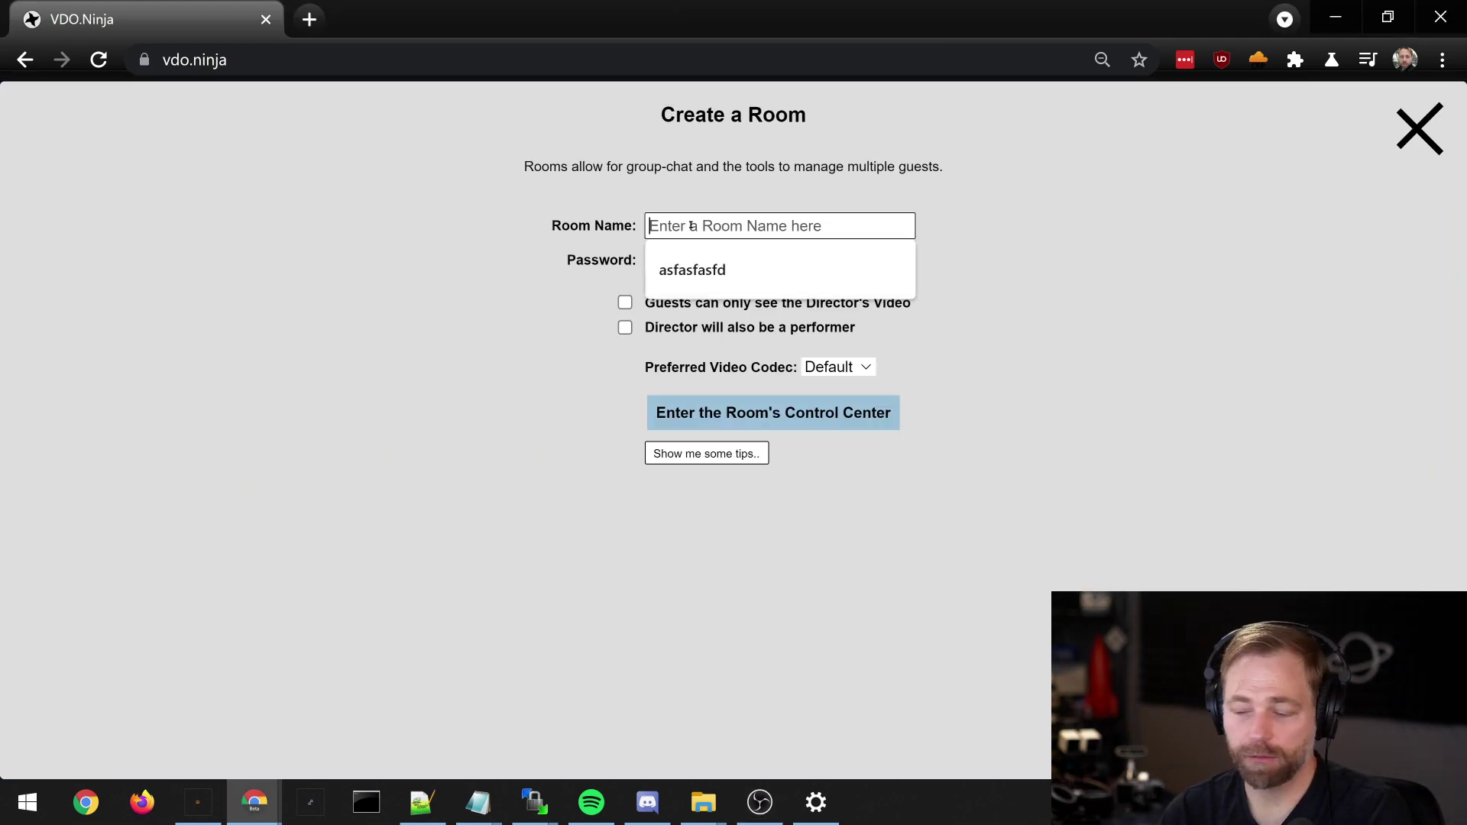
pyautogui.write('prescr')
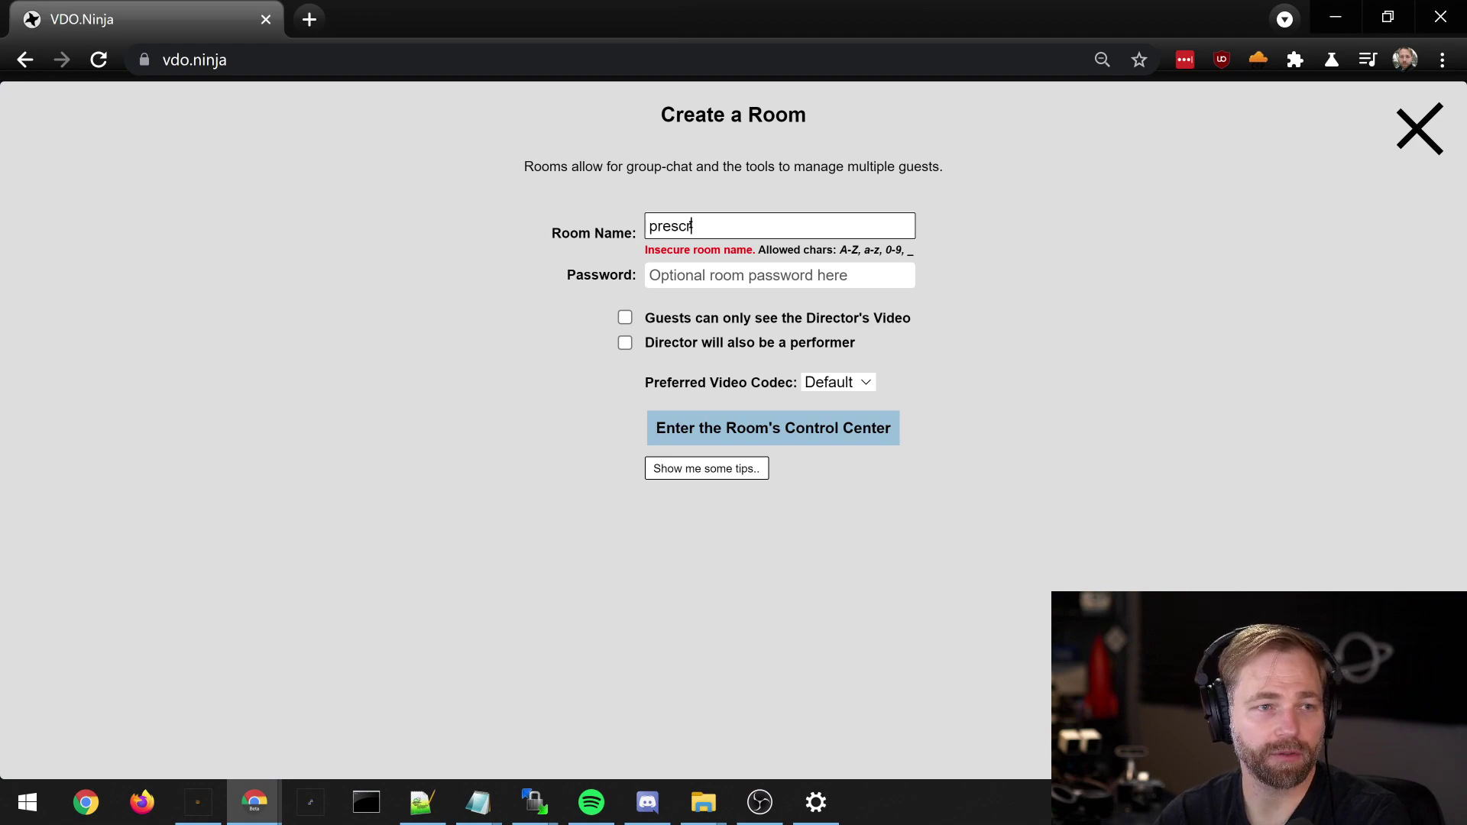
pyautogui.write('eenroom123')
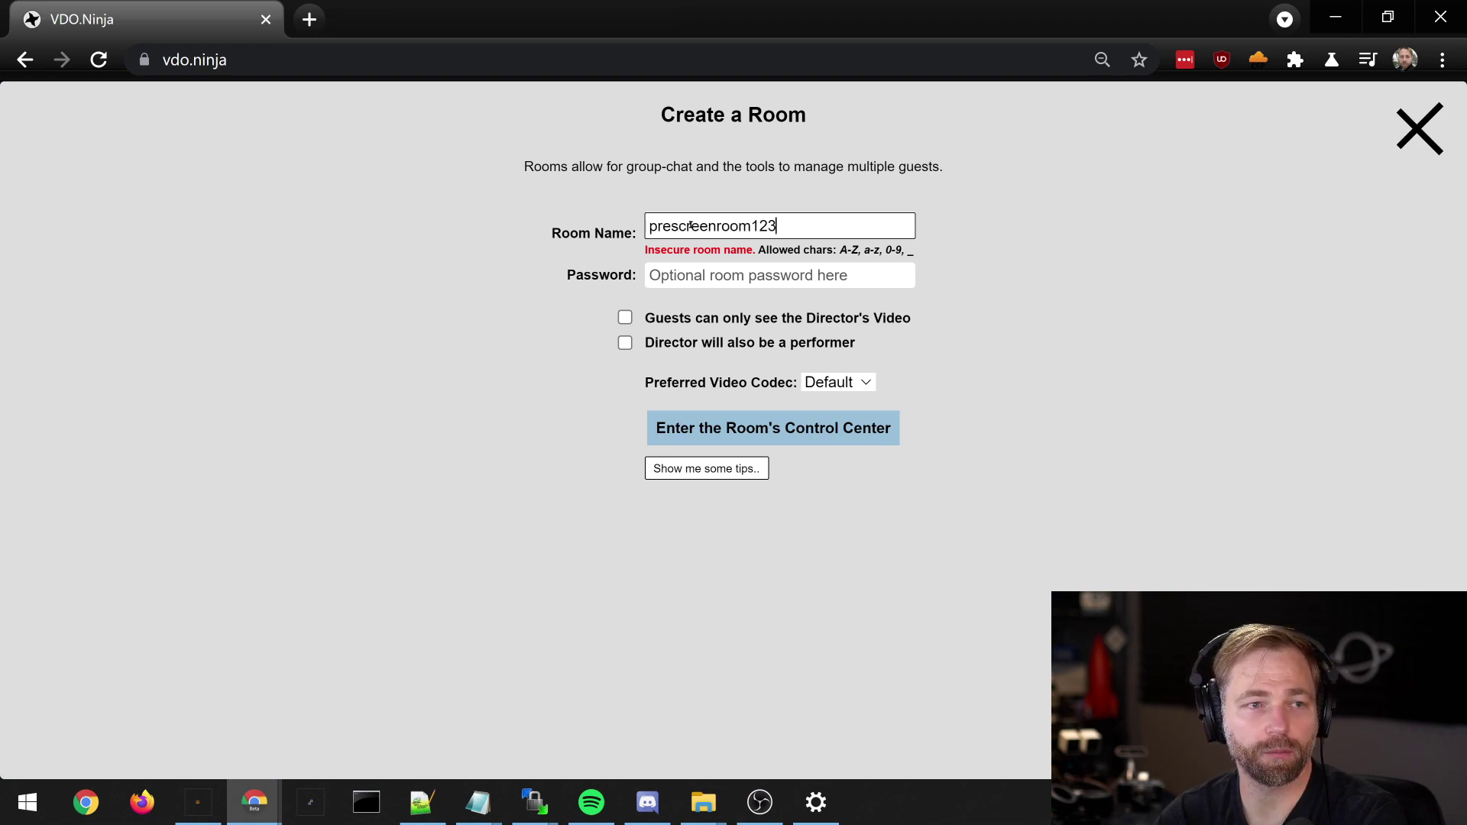
pyautogui.click(748, 418)
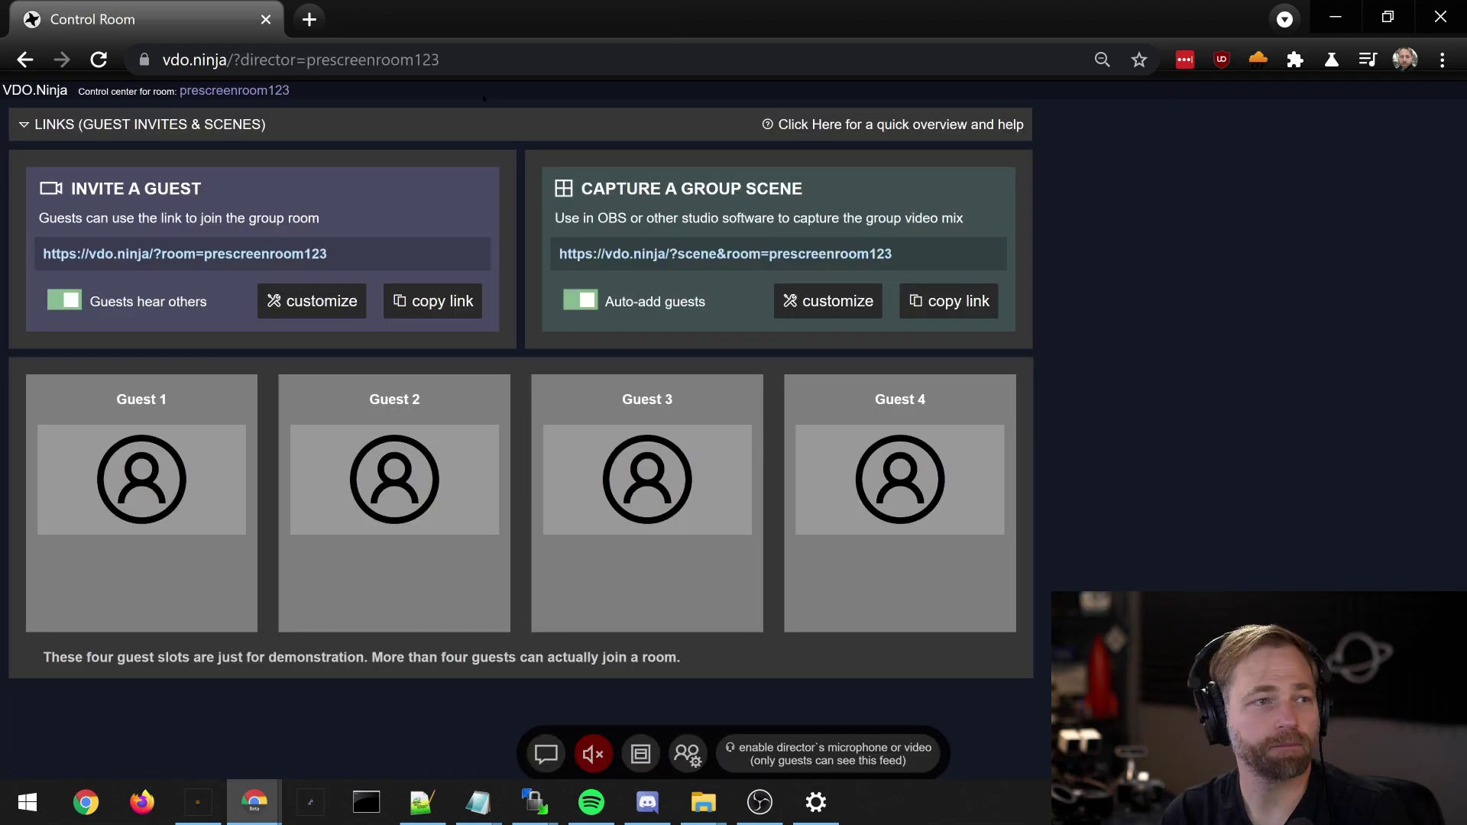
# Step: Append &queue to the director URL and reload the control room
pyautogui.click(523, 56)
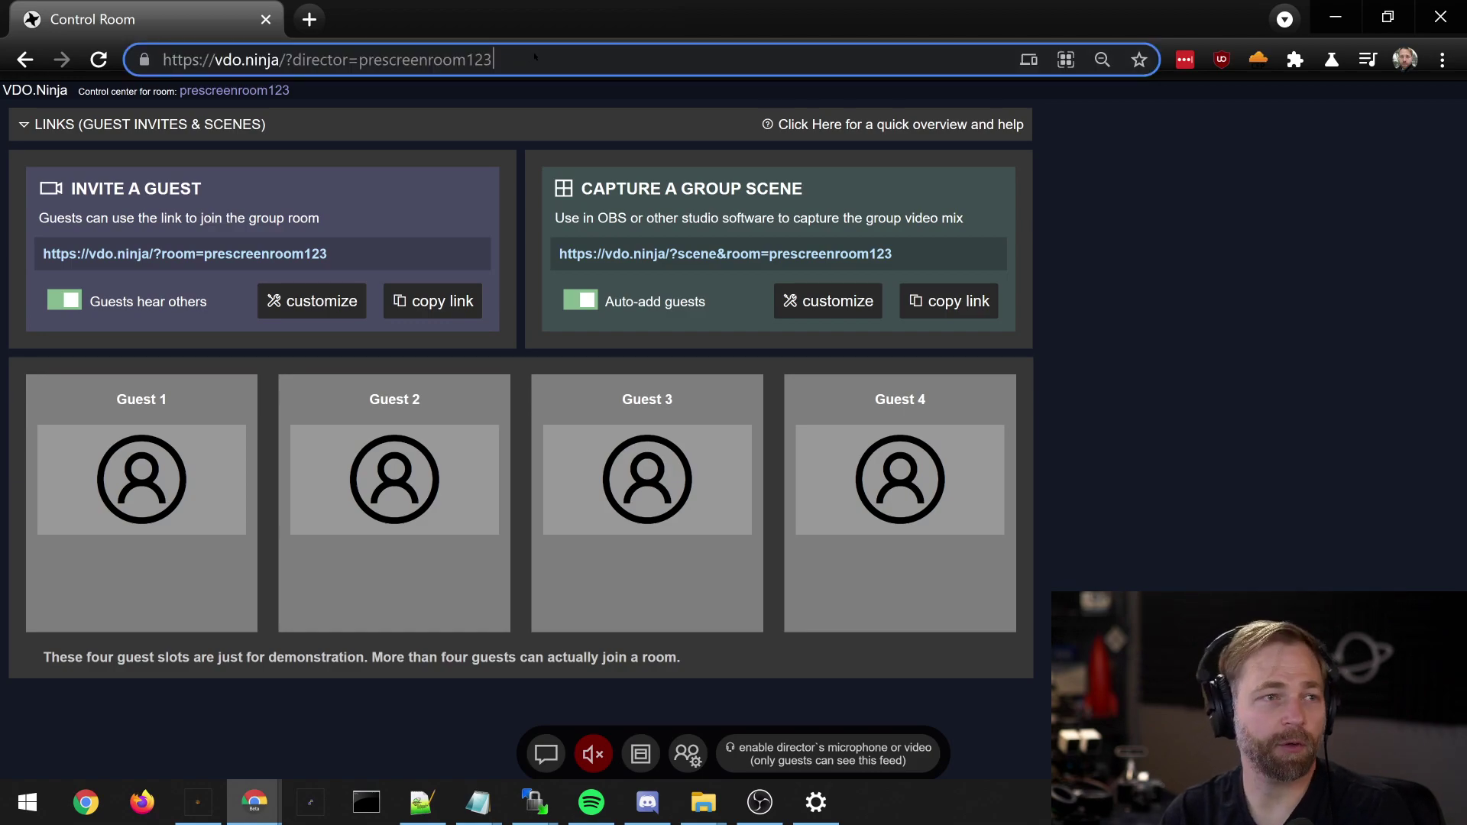
pyautogui.write('&queue')
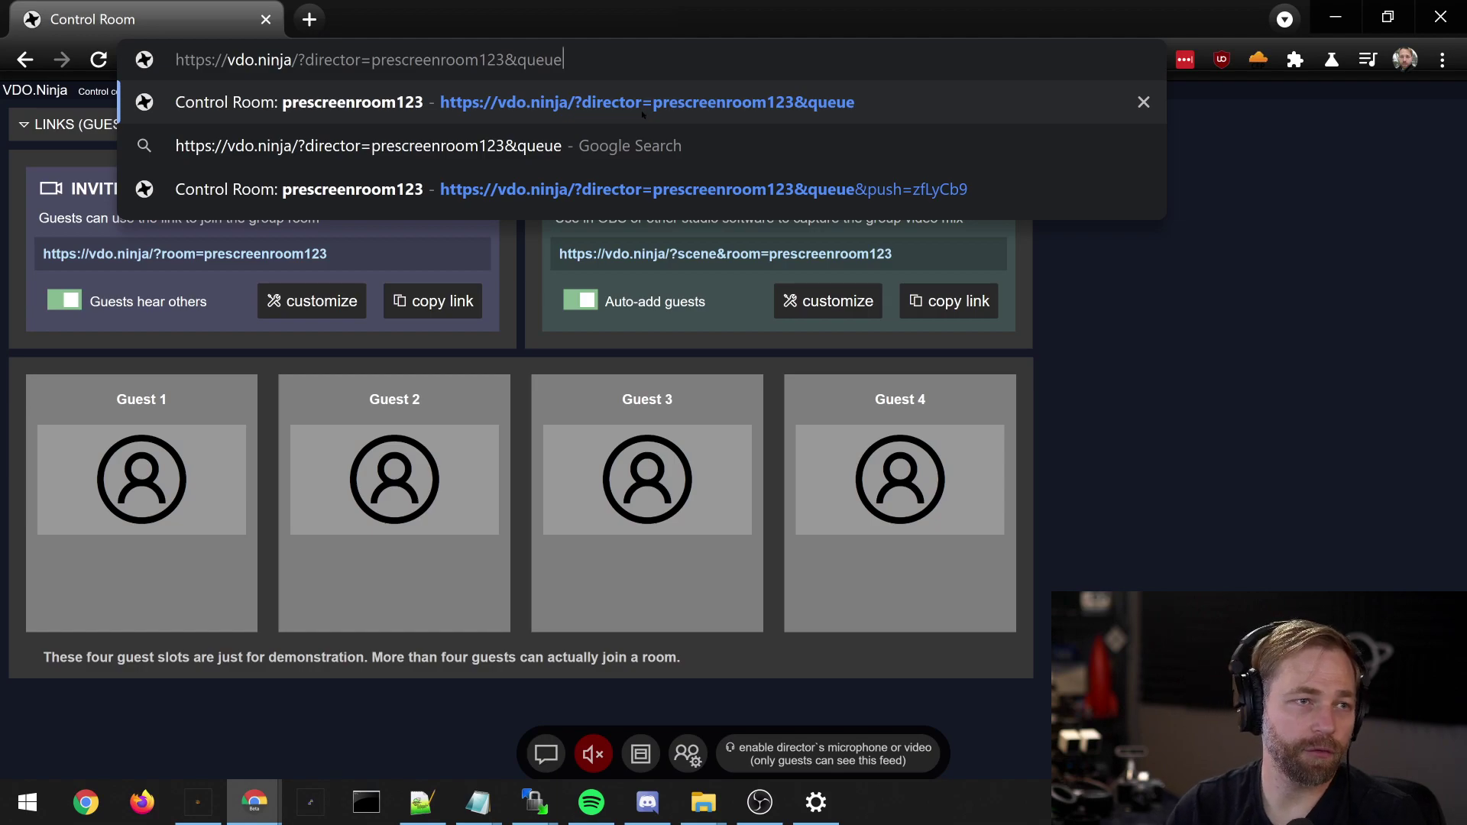
pyautogui.press('Return')
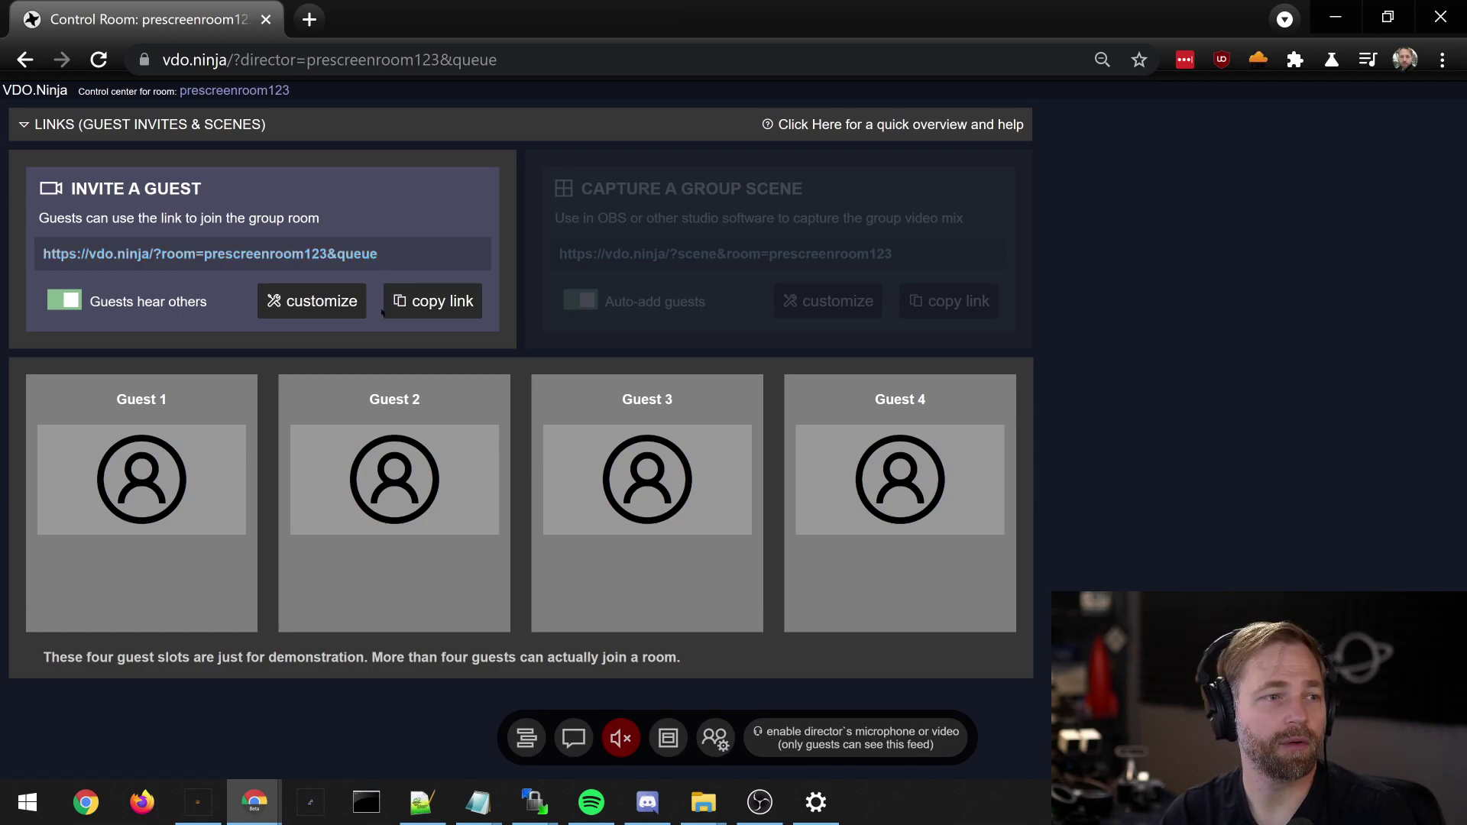
# Step: Join from a new tab as a camera guest using OBS Virtual Camera, then return to the director
pyautogui.click(440, 304)
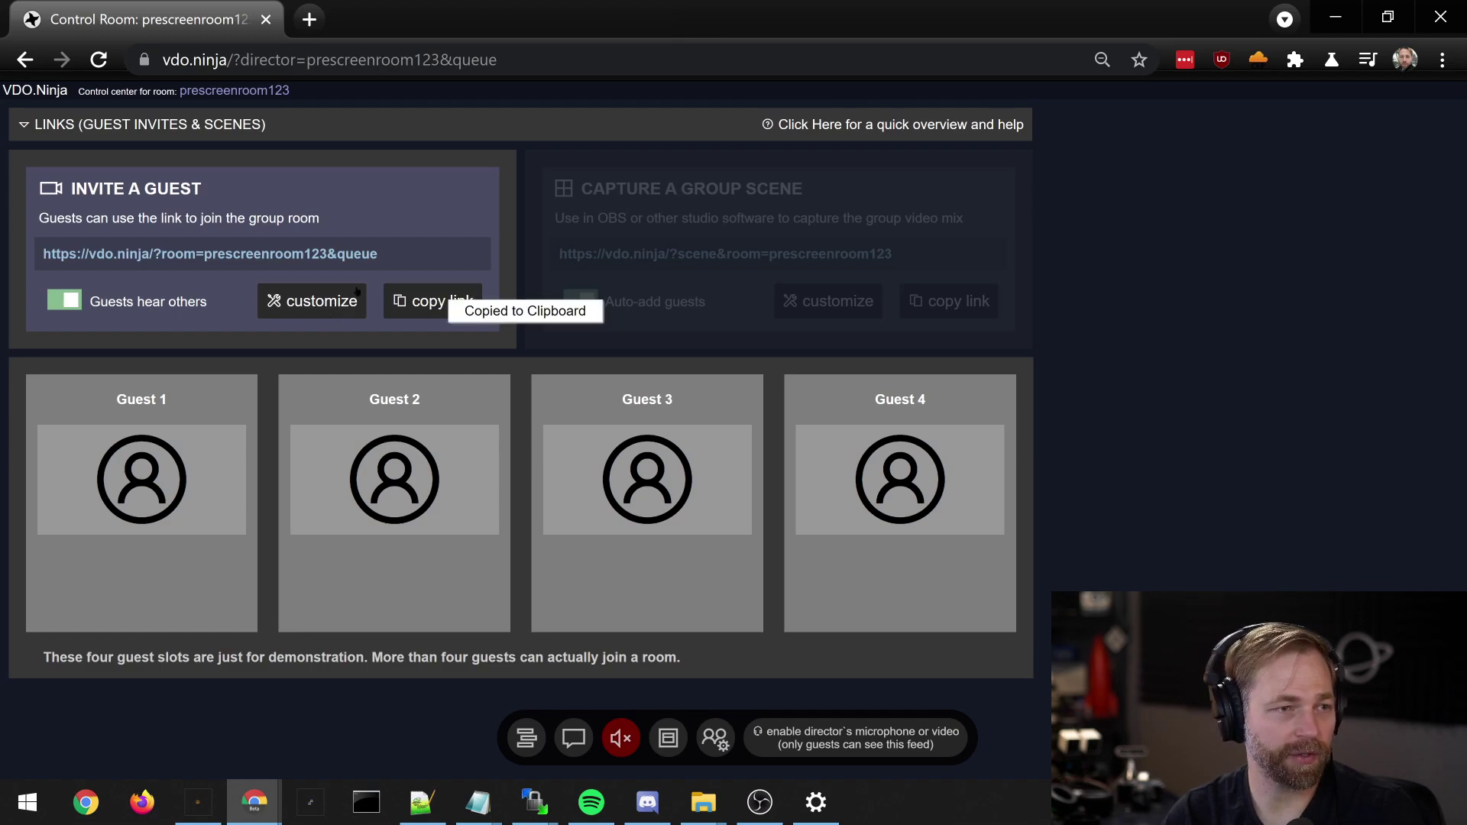
pyautogui.click(309, 20)
pyautogui.hotkey('ctrl', 'v')
pyautogui.press('Return')
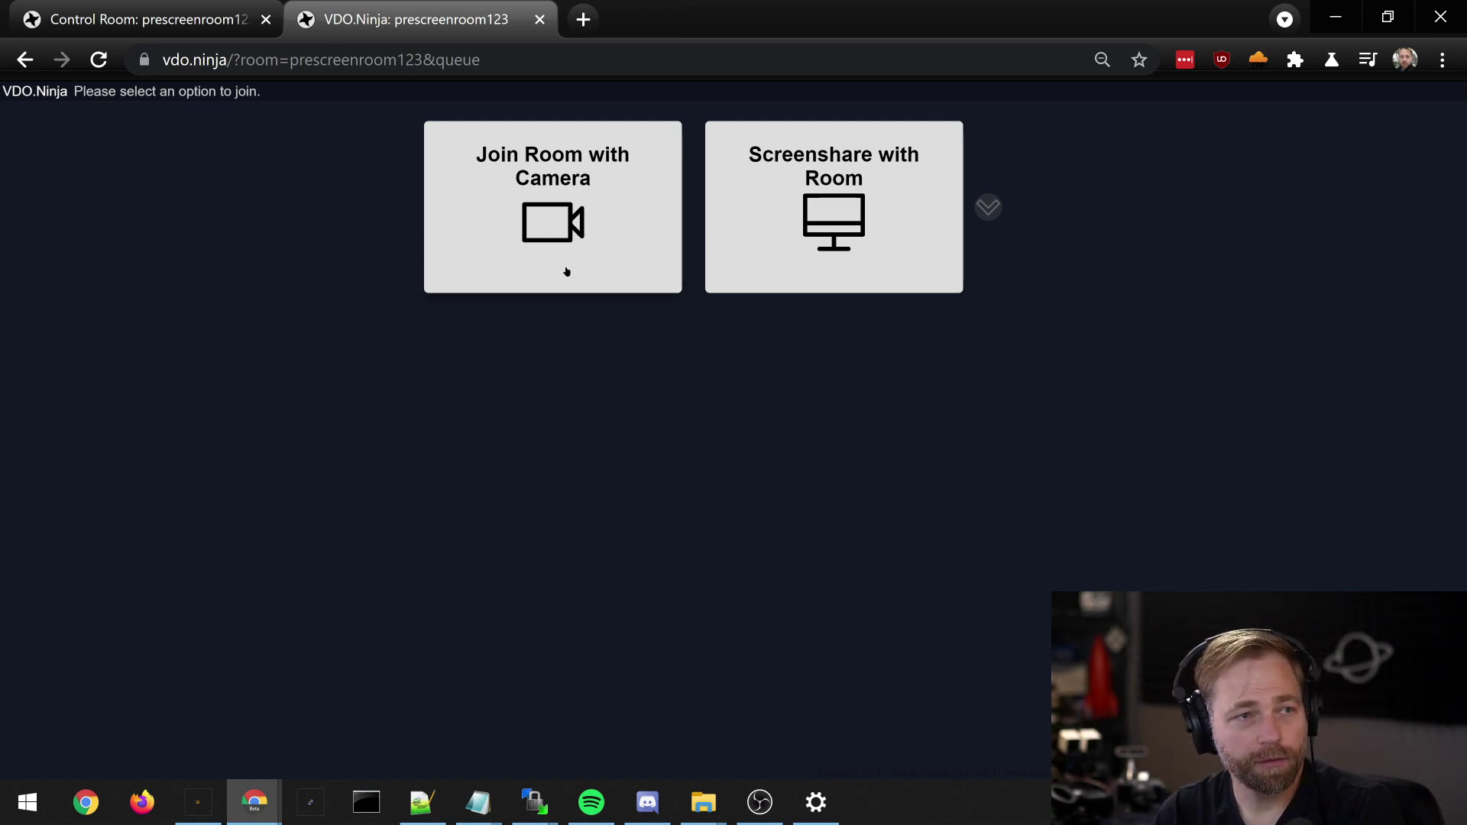
pyautogui.click(515, 234)
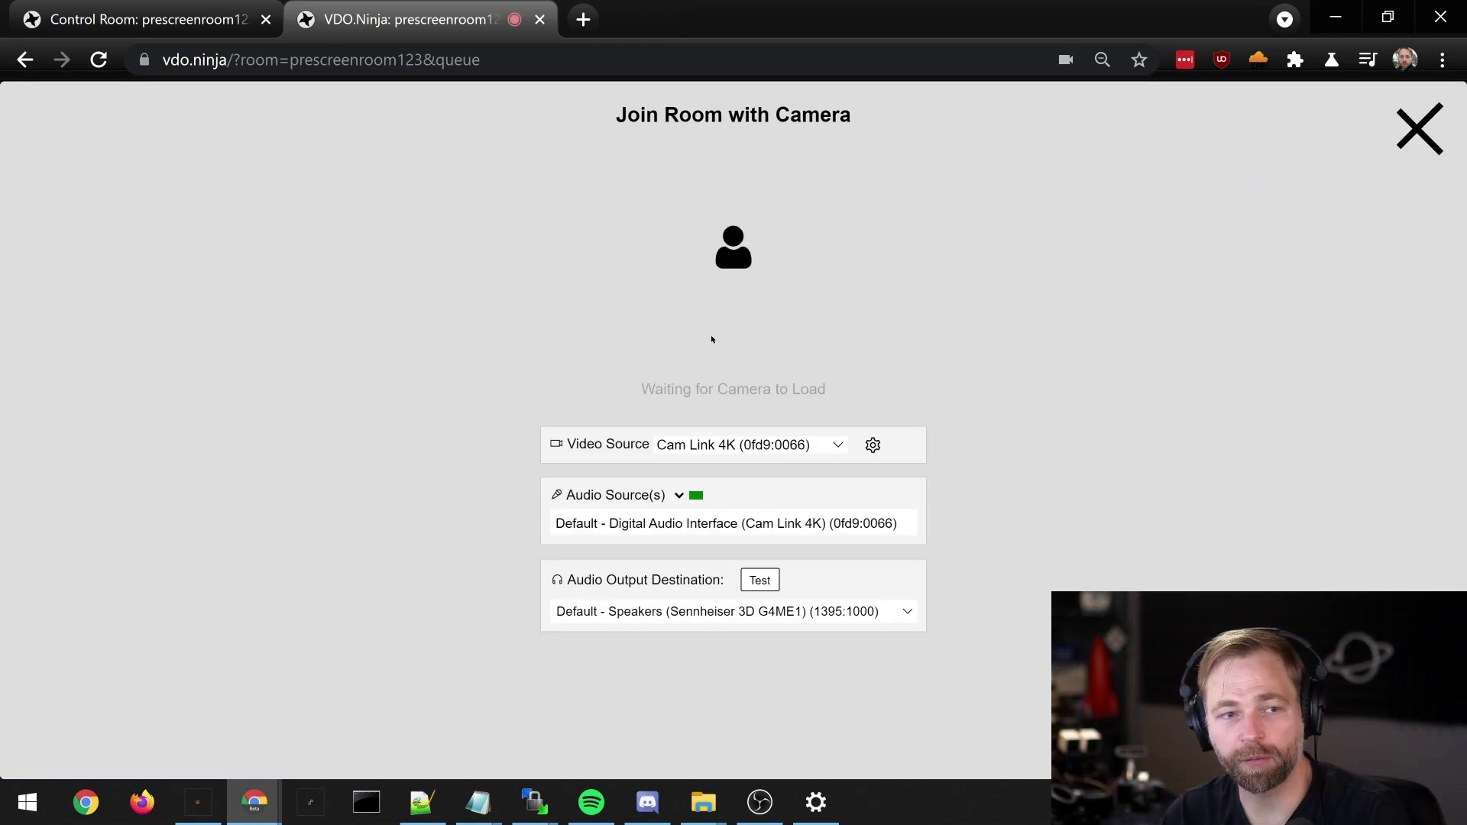
pyautogui.click(768, 443)
pyautogui.click(714, 492)
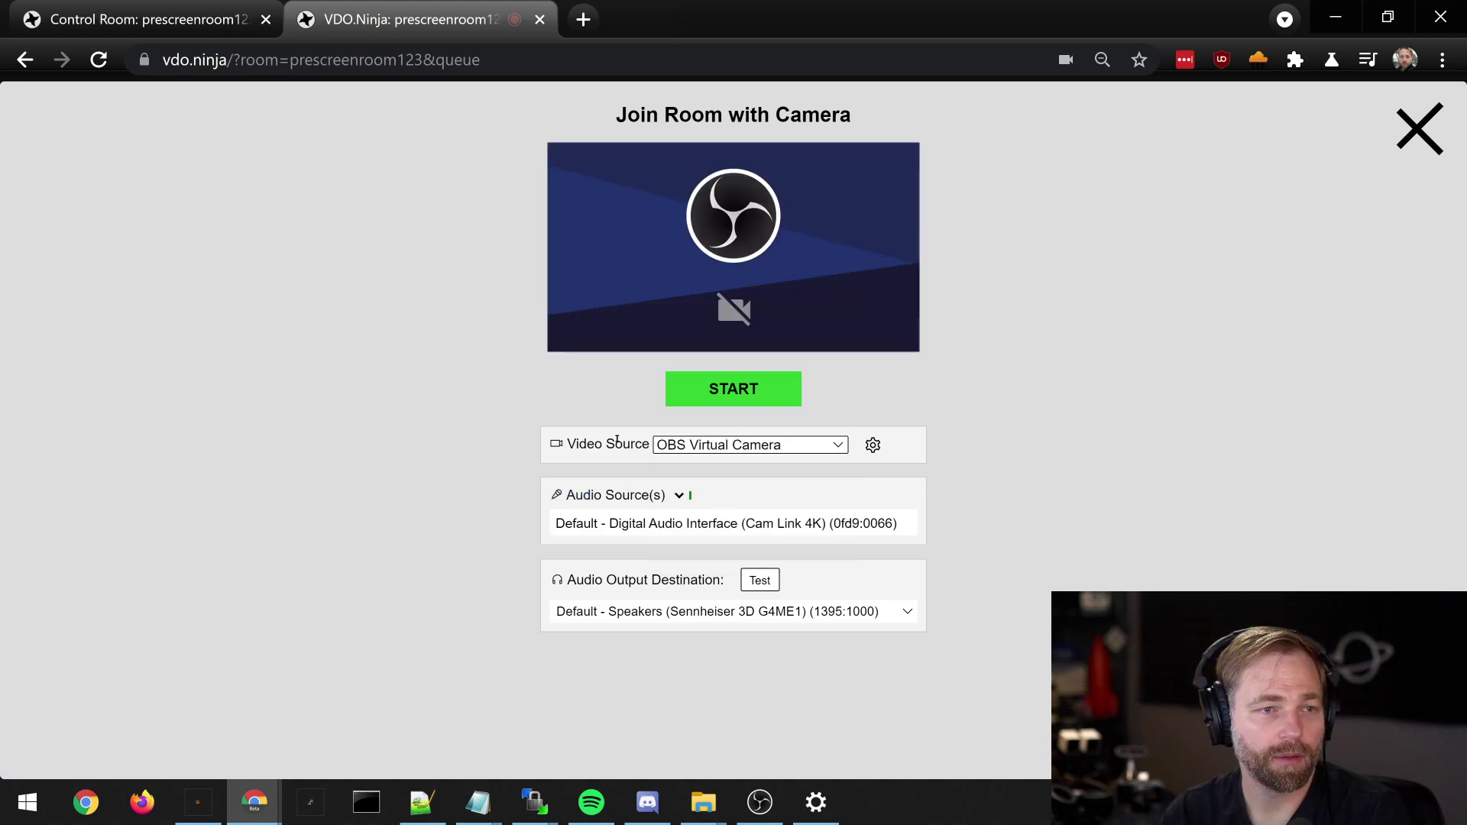
pyautogui.click(741, 390)
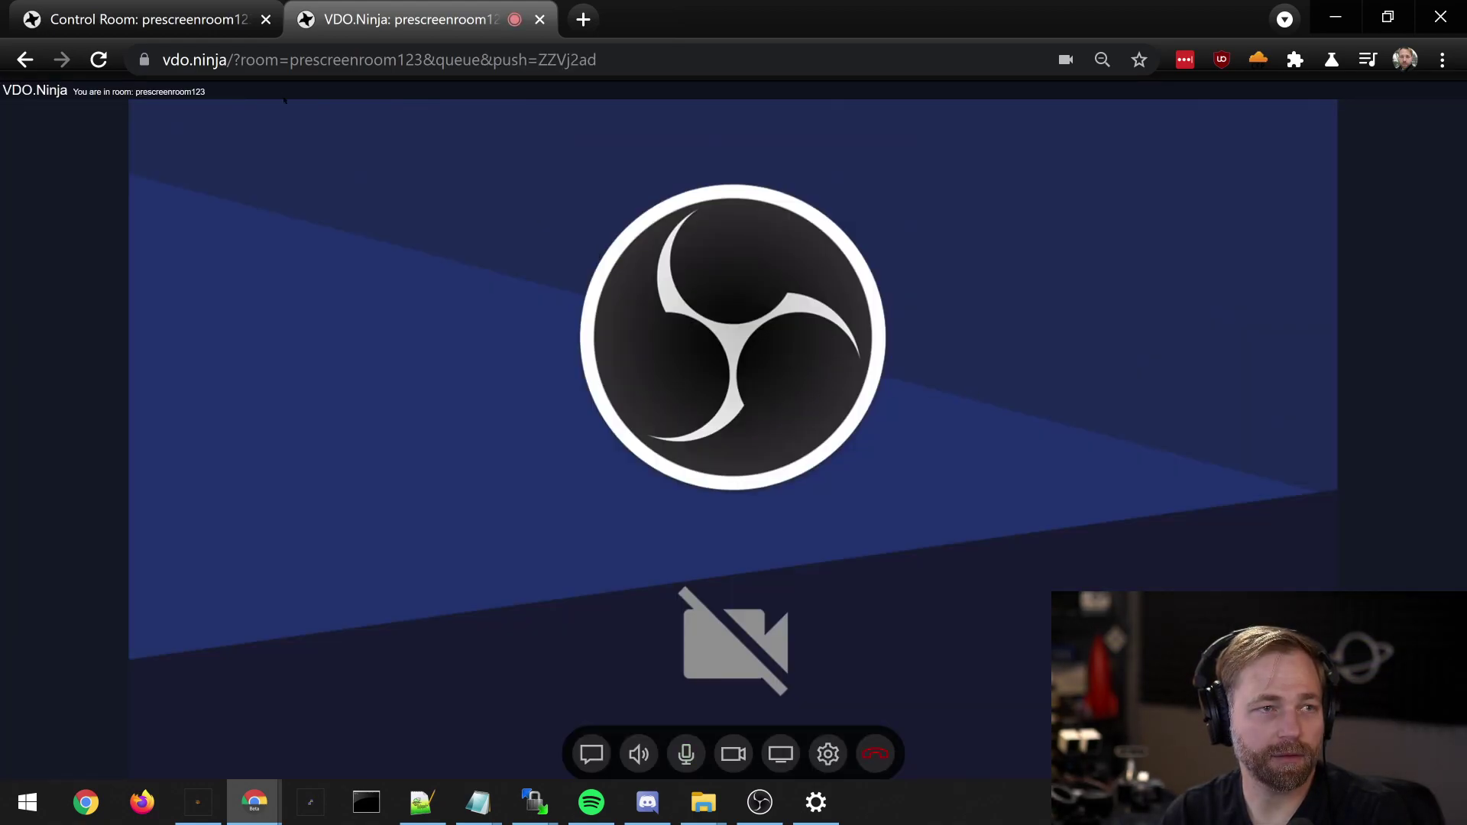
pyautogui.hotkey('ctrl', 'shift', 'Tab')
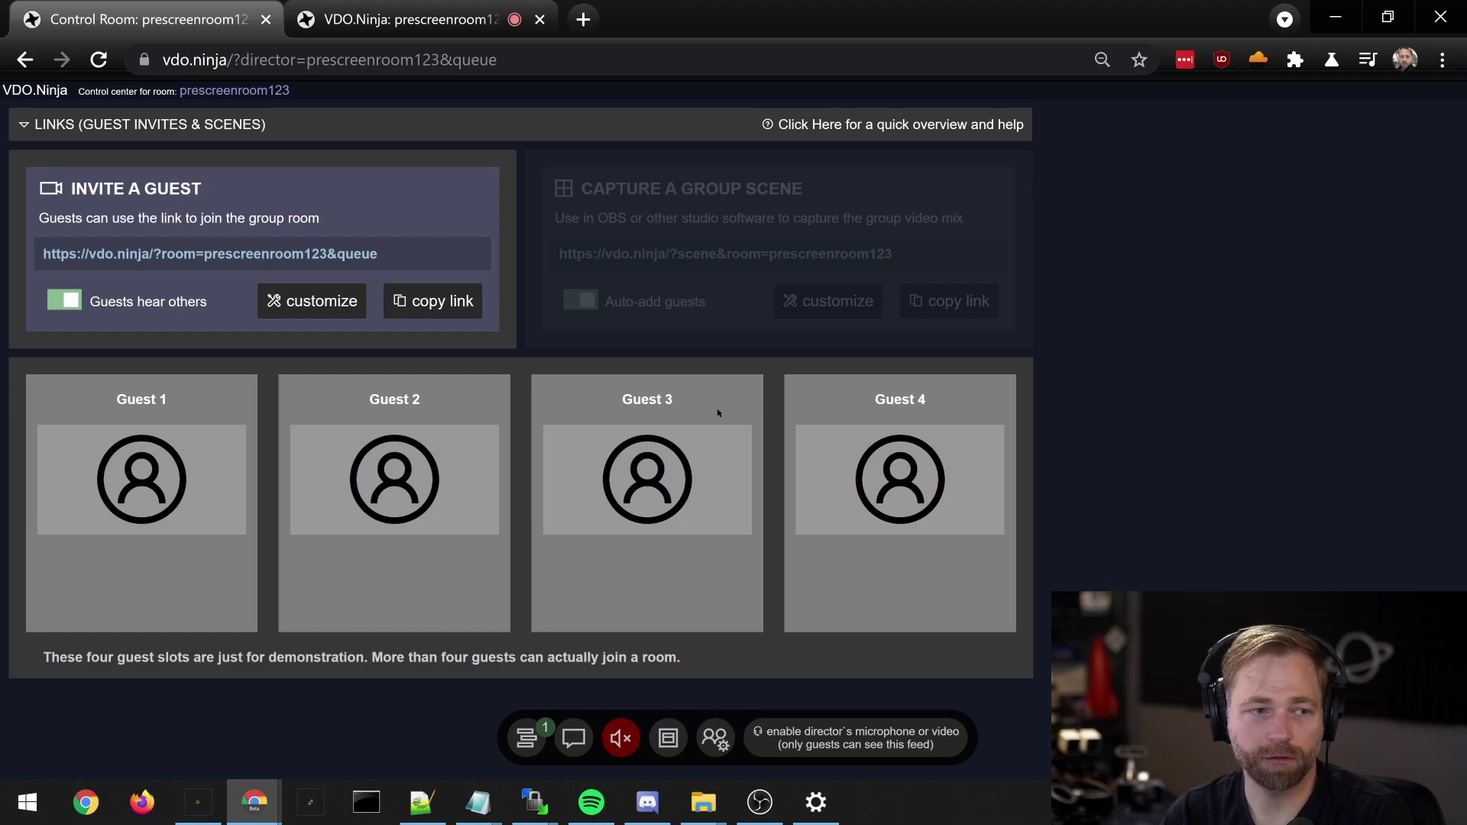
# Step: Enable the director's own video with OBS Virtual Camera as the source
pyautogui.click(843, 727)
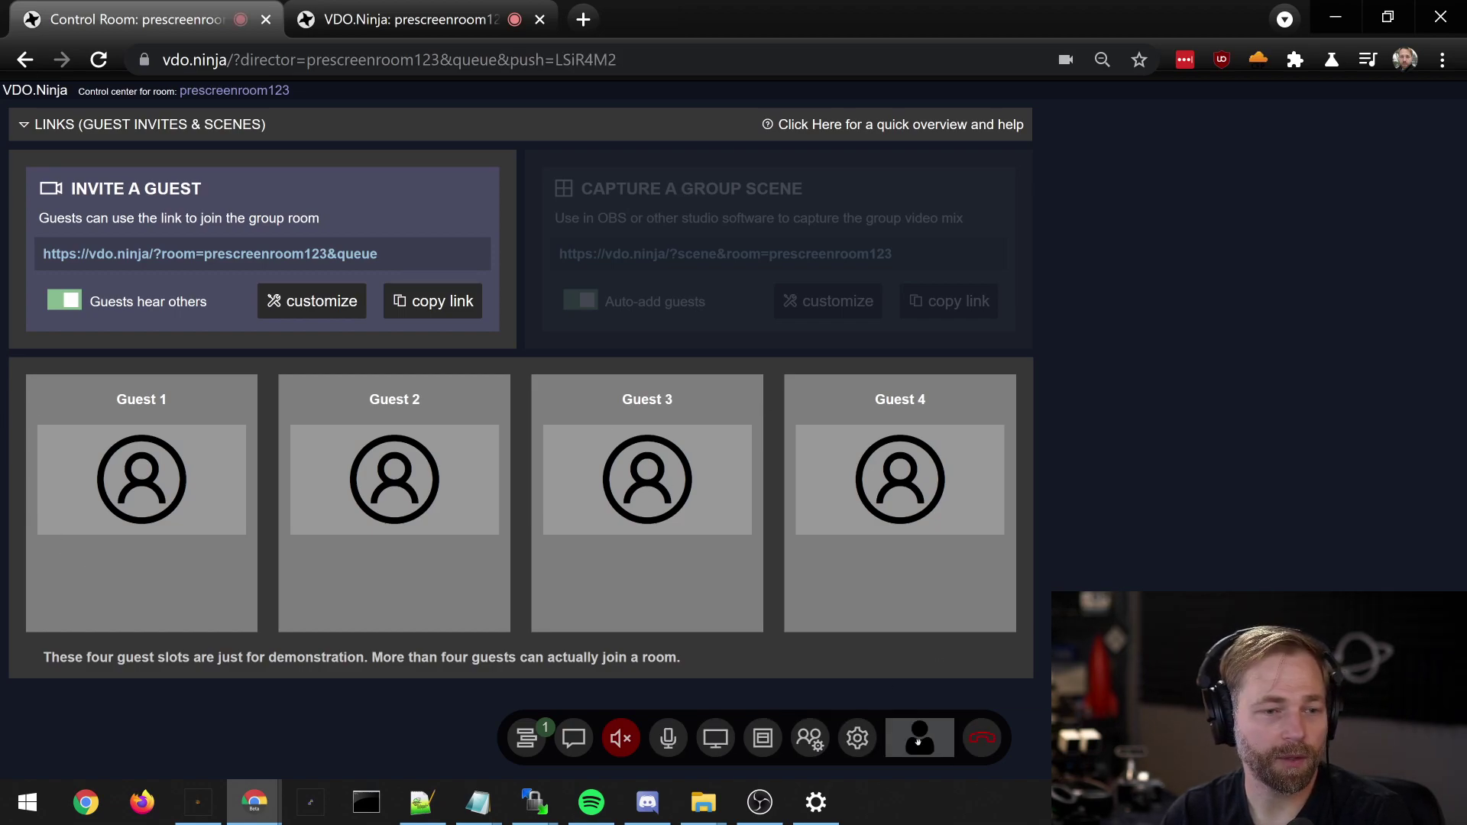
pyautogui.click(1222, 119)
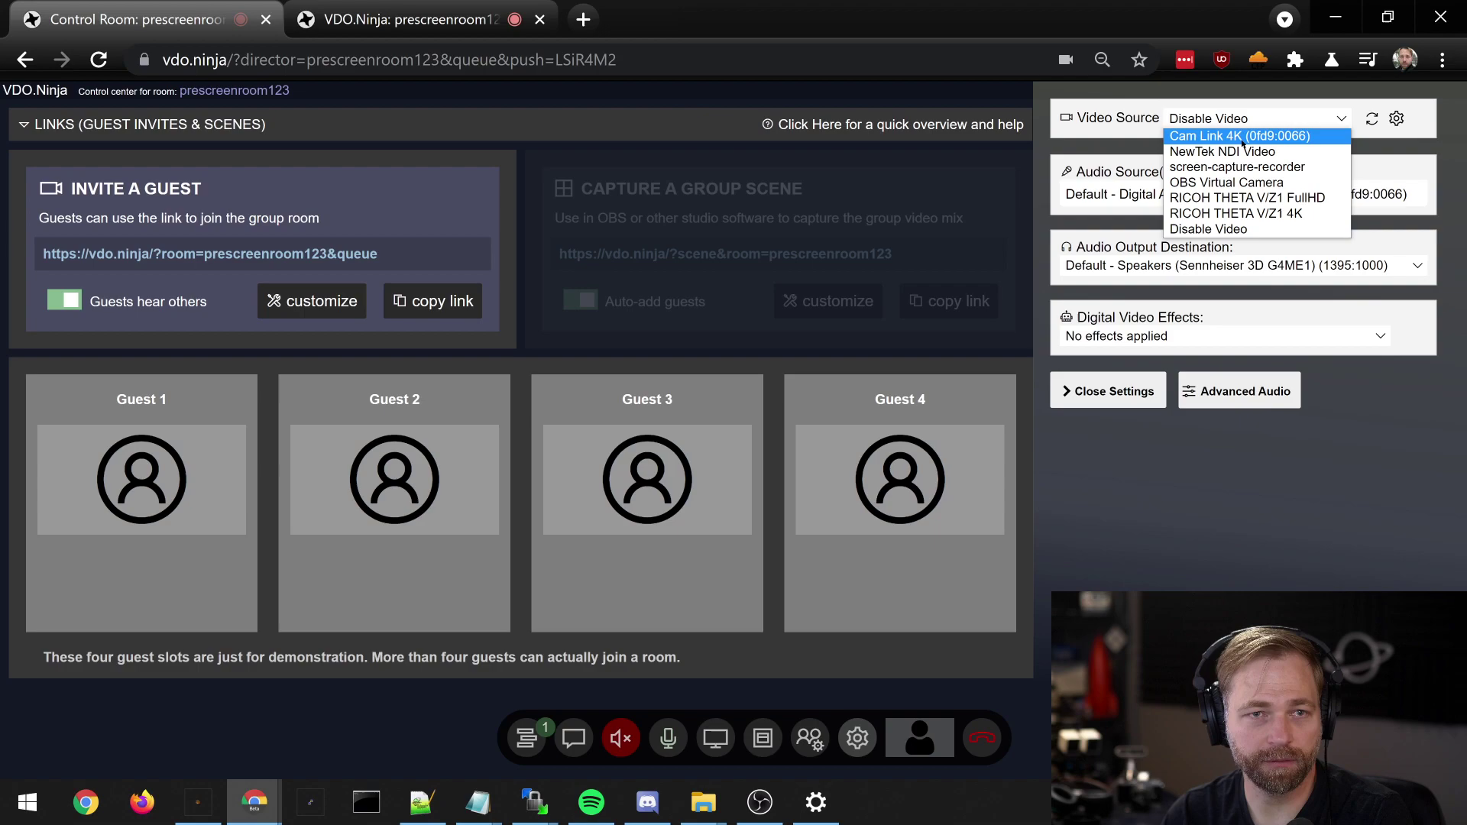
pyautogui.click(1228, 184)
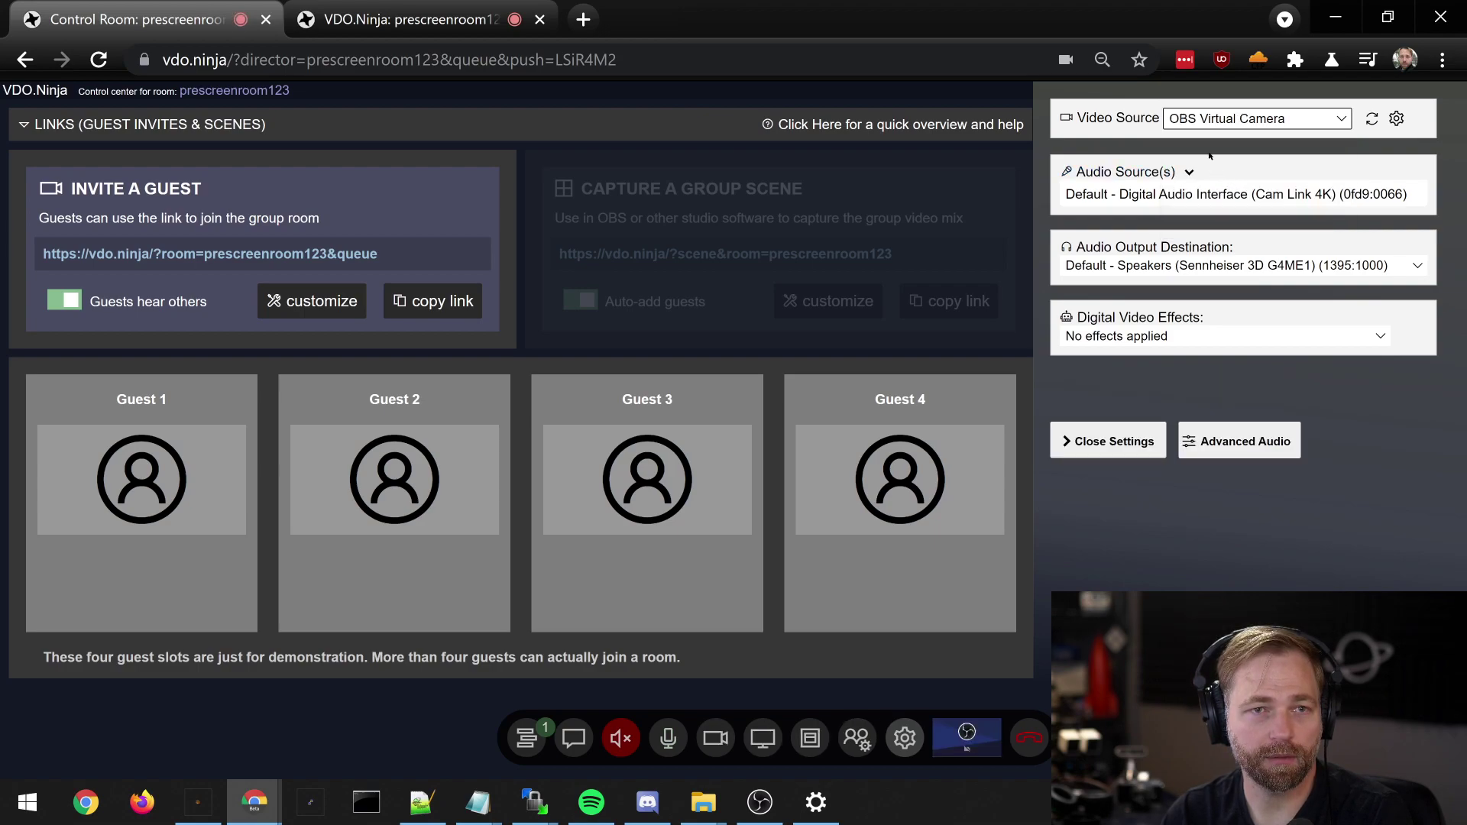
pyautogui.click(1079, 386)
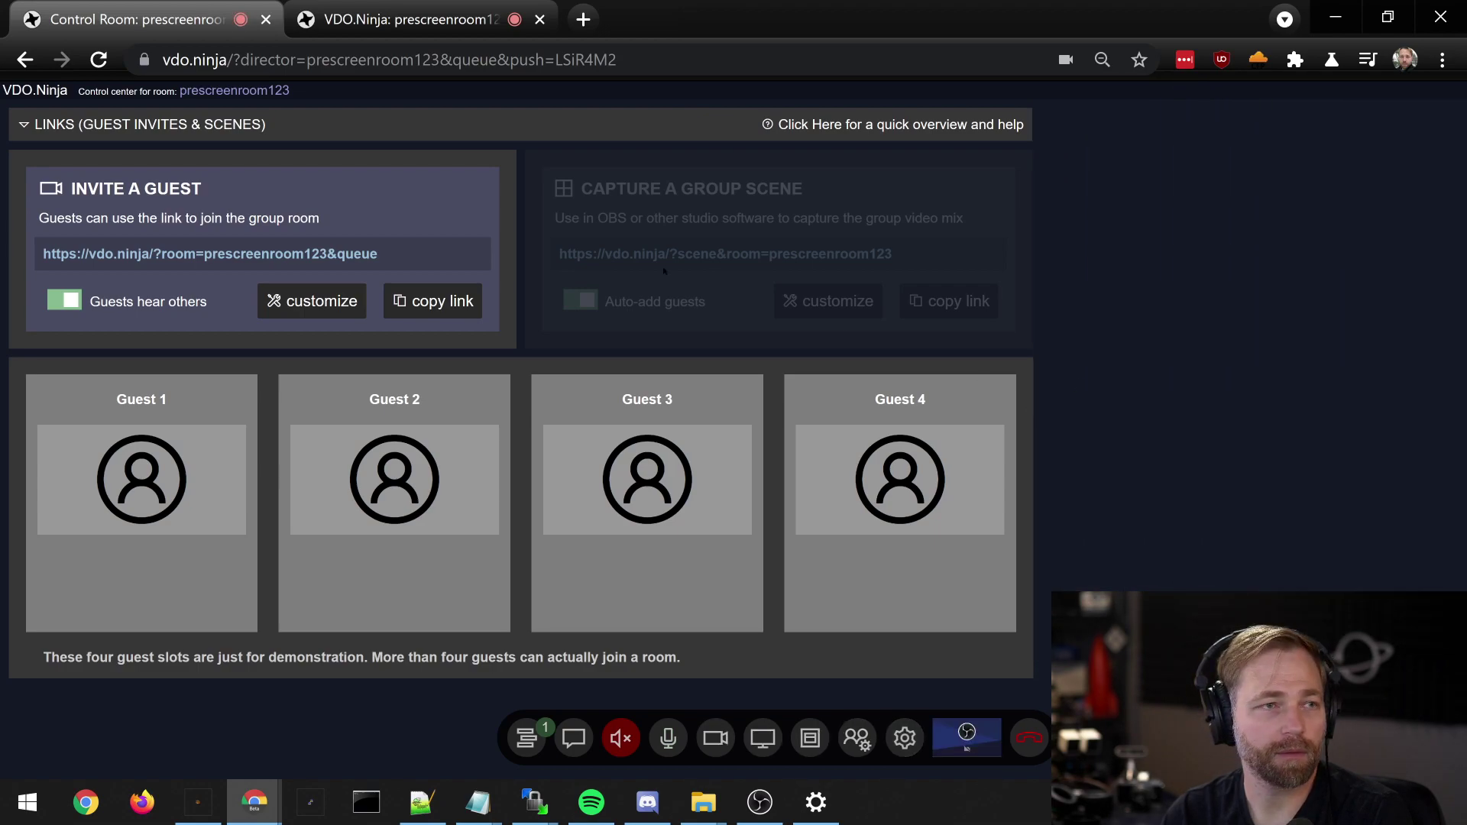
# Step: Check the guest tab, then mute the director's microphone in the control room
pyautogui.click(413, 19)
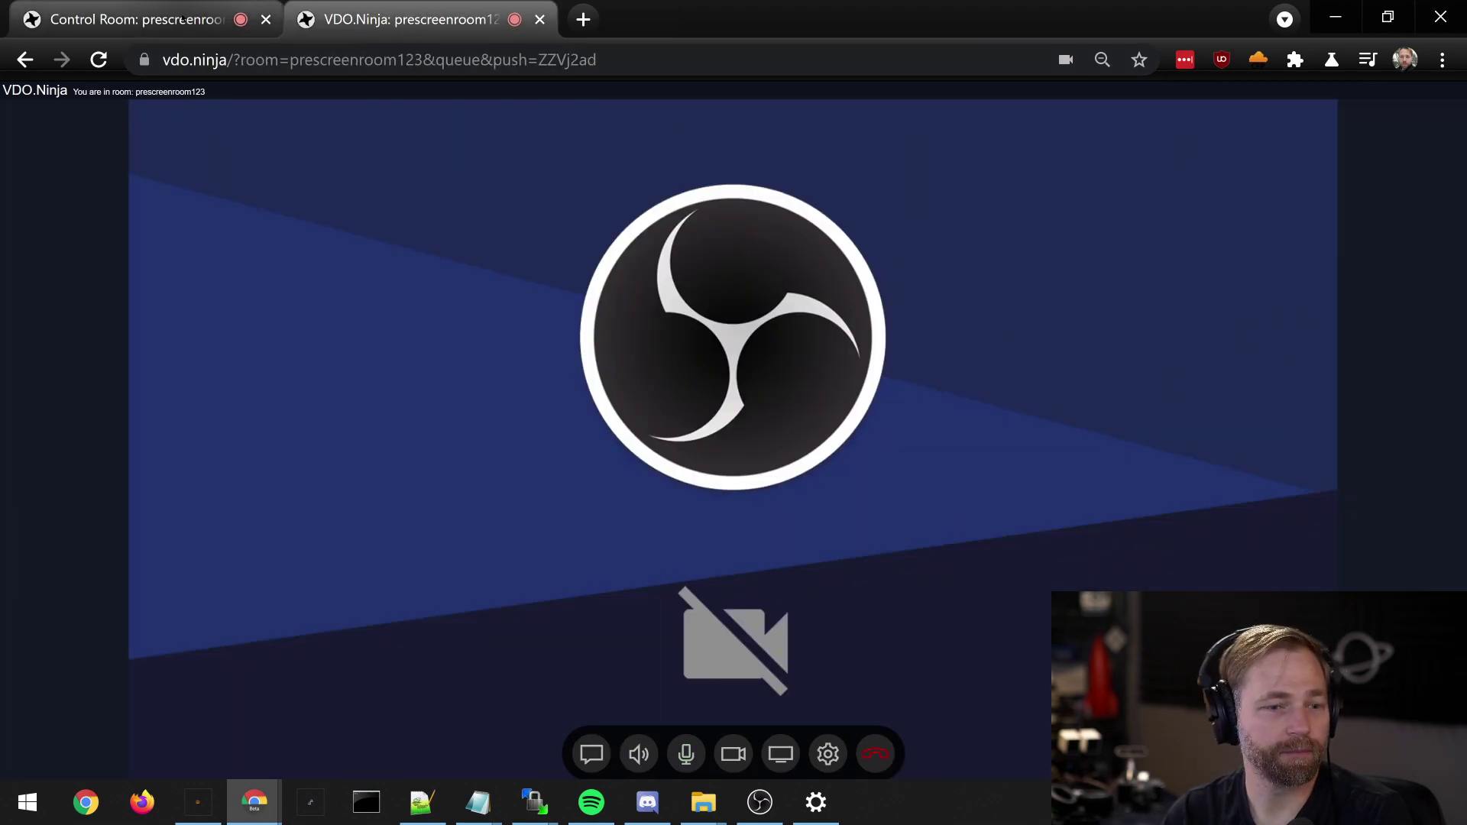
pyautogui.click(182, 19)
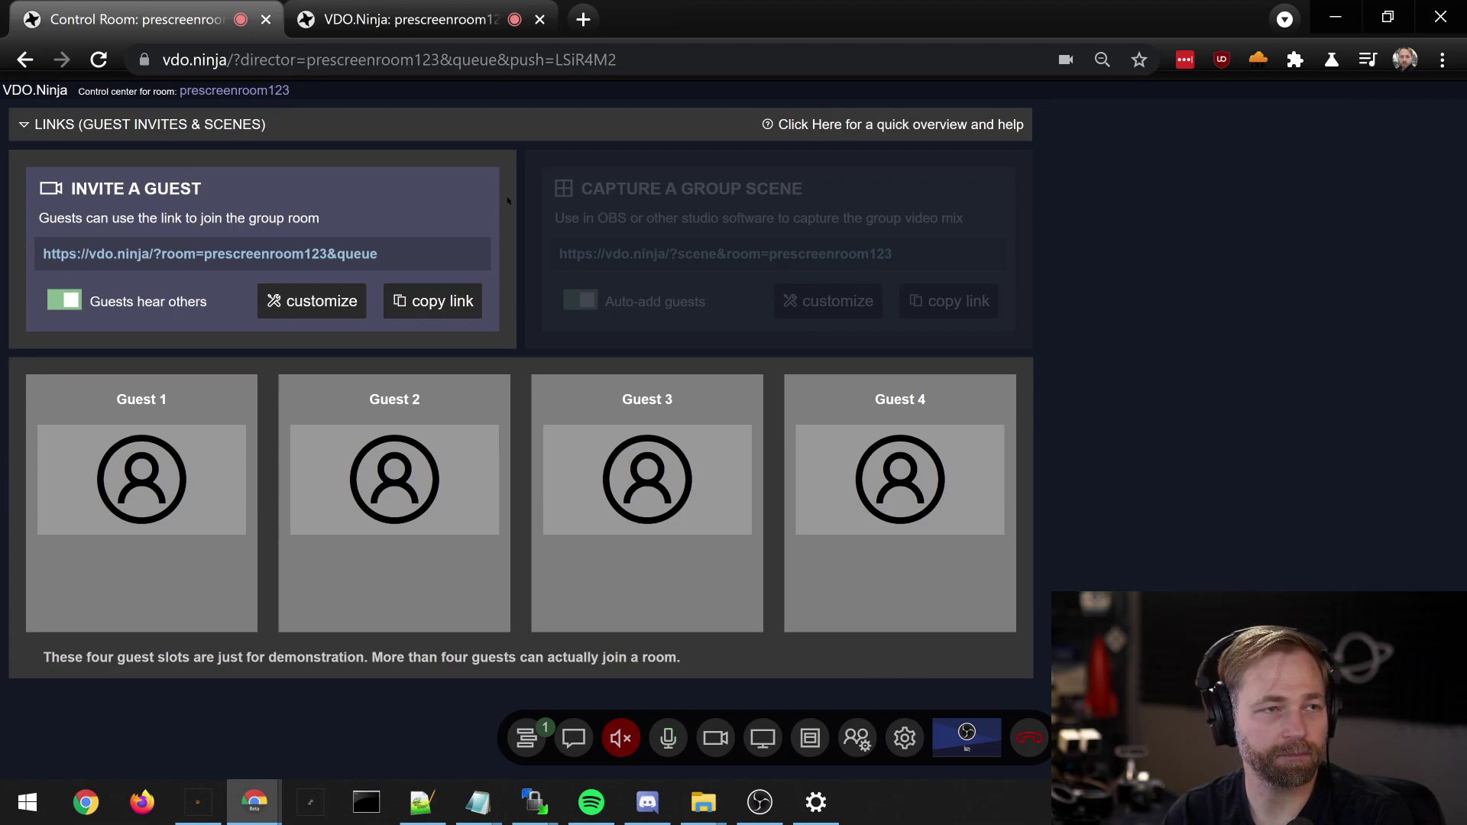
pyautogui.click(386, 22)
pyautogui.click(201, 19)
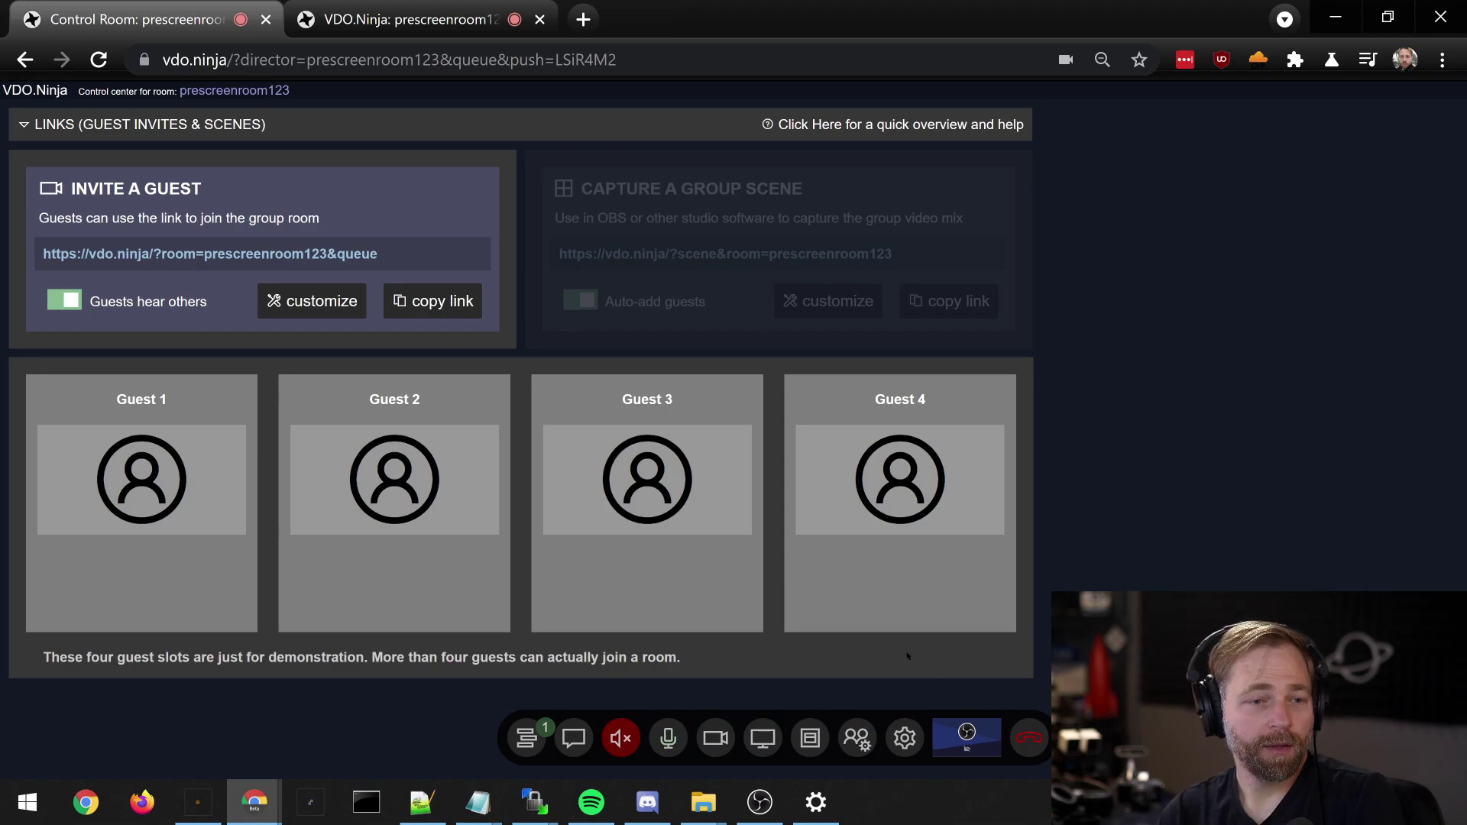
pyautogui.click(668, 738)
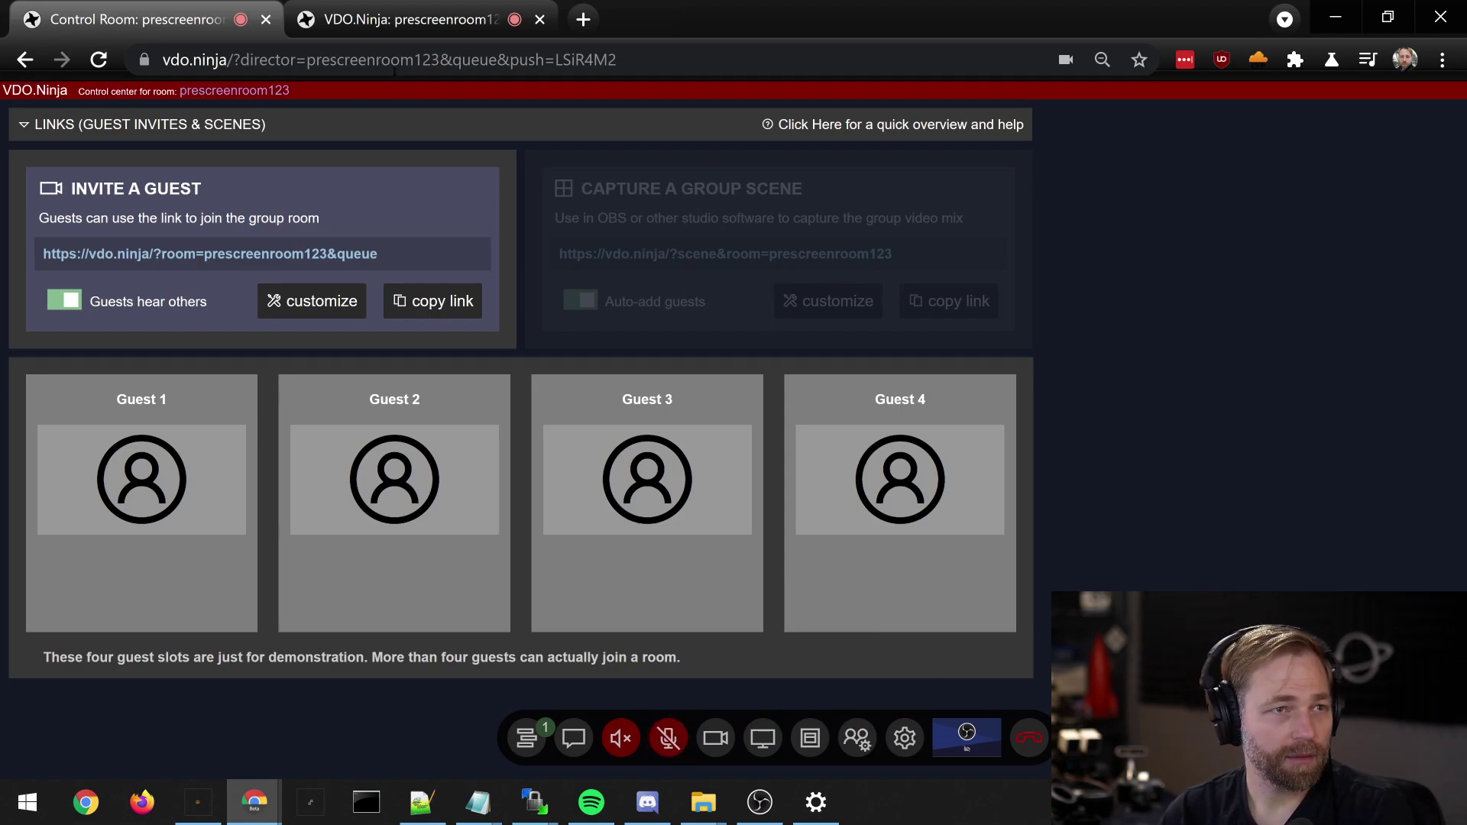
# Step: Join the room from a new tab by screensharing Screen 2, then return to the director
pyautogui.click(291, 254)
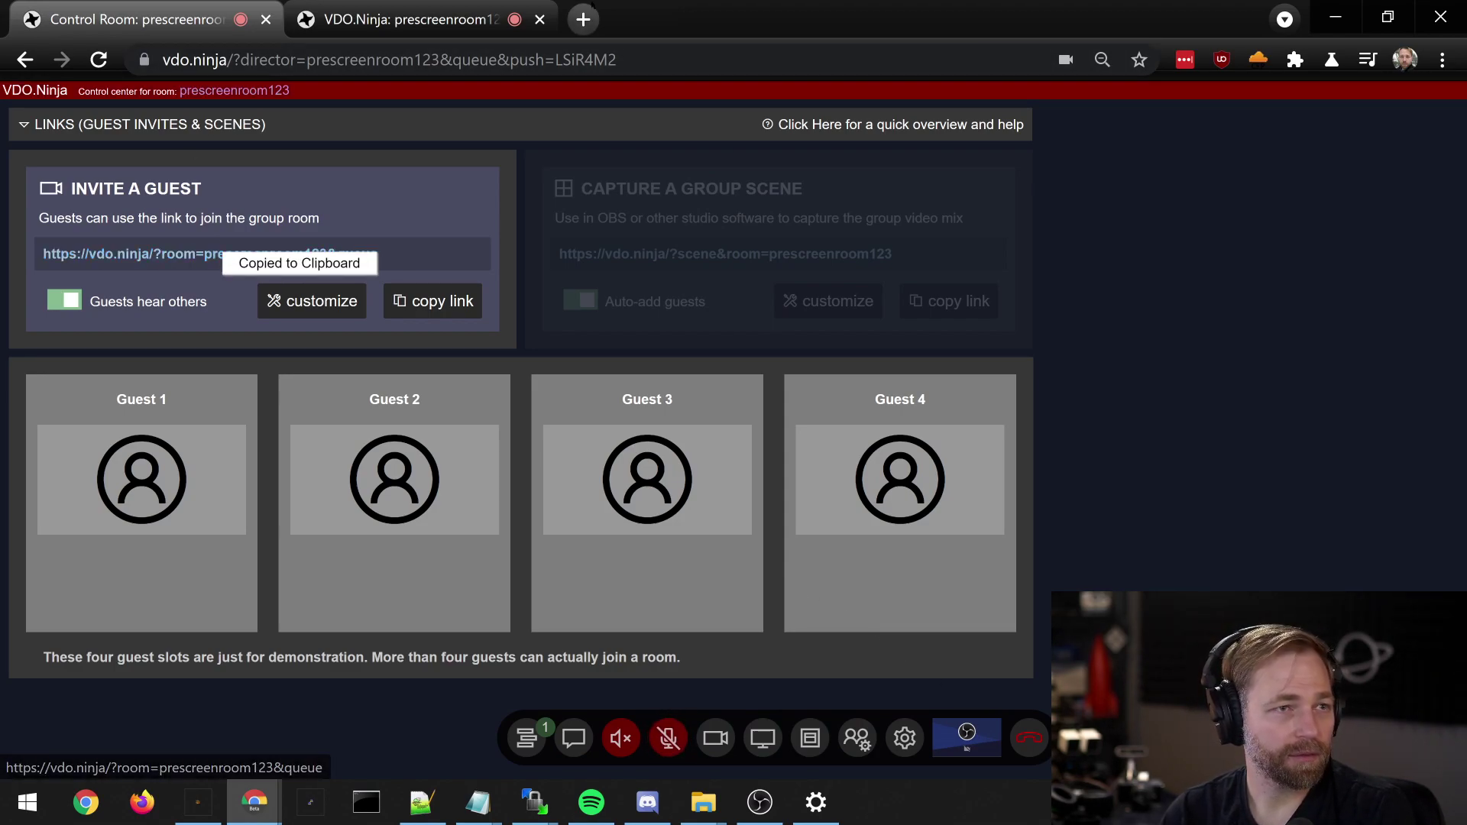
pyautogui.click(583, 19)
pyautogui.hotkey('ctrl', 'v')
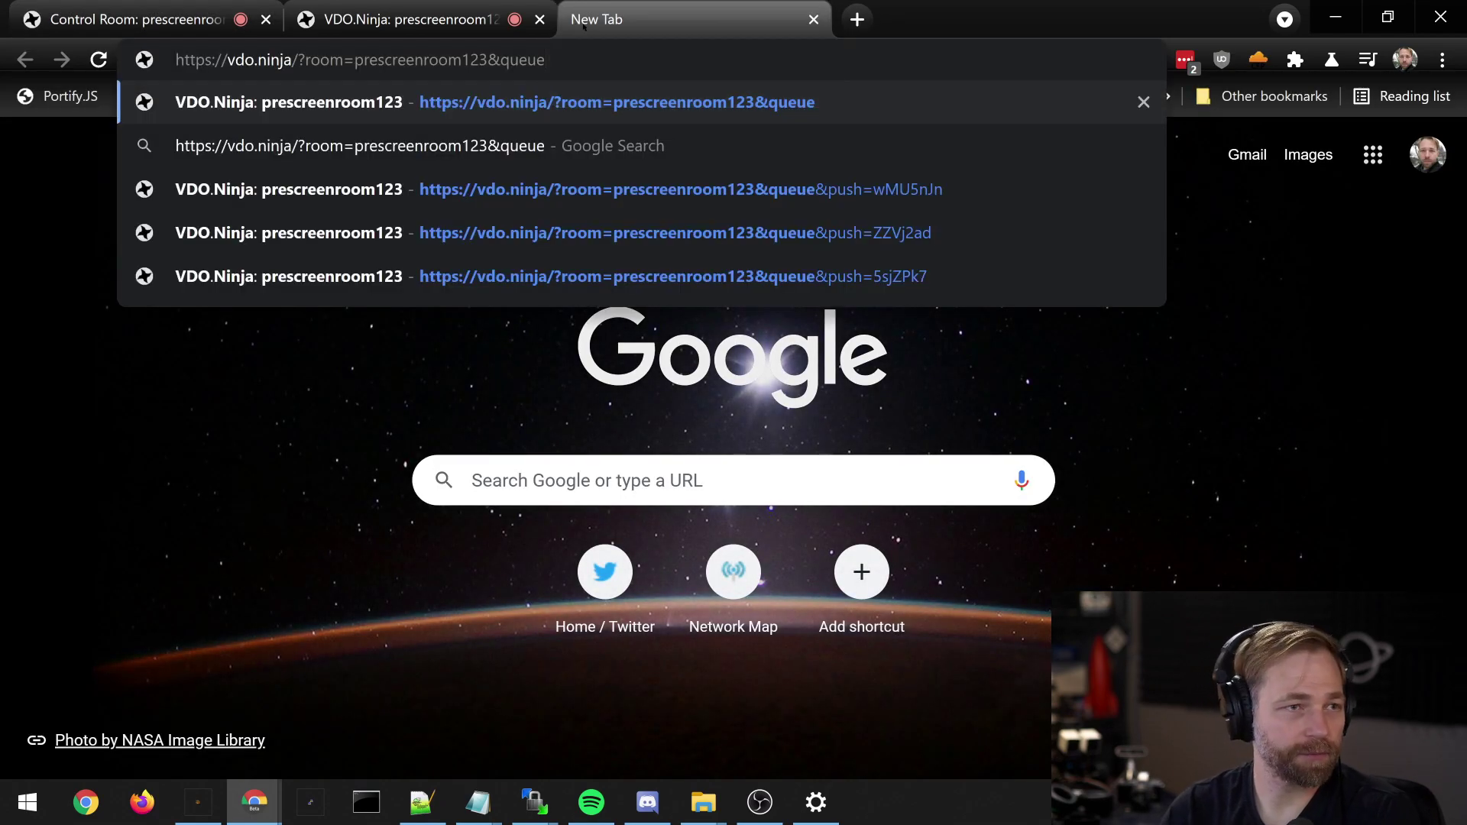
pyautogui.press('Return')
pyautogui.click(759, 176)
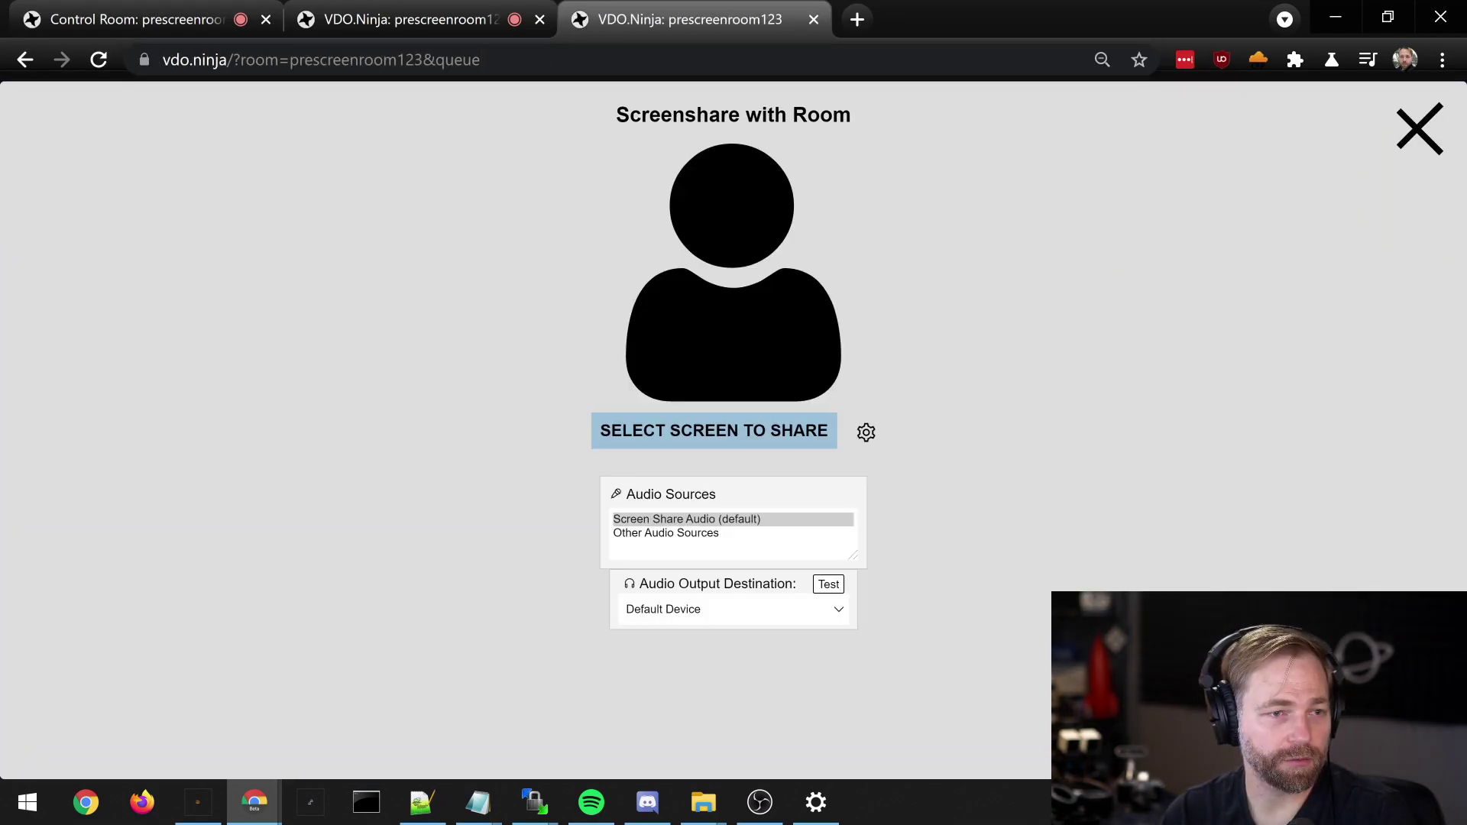
pyautogui.click(733, 447)
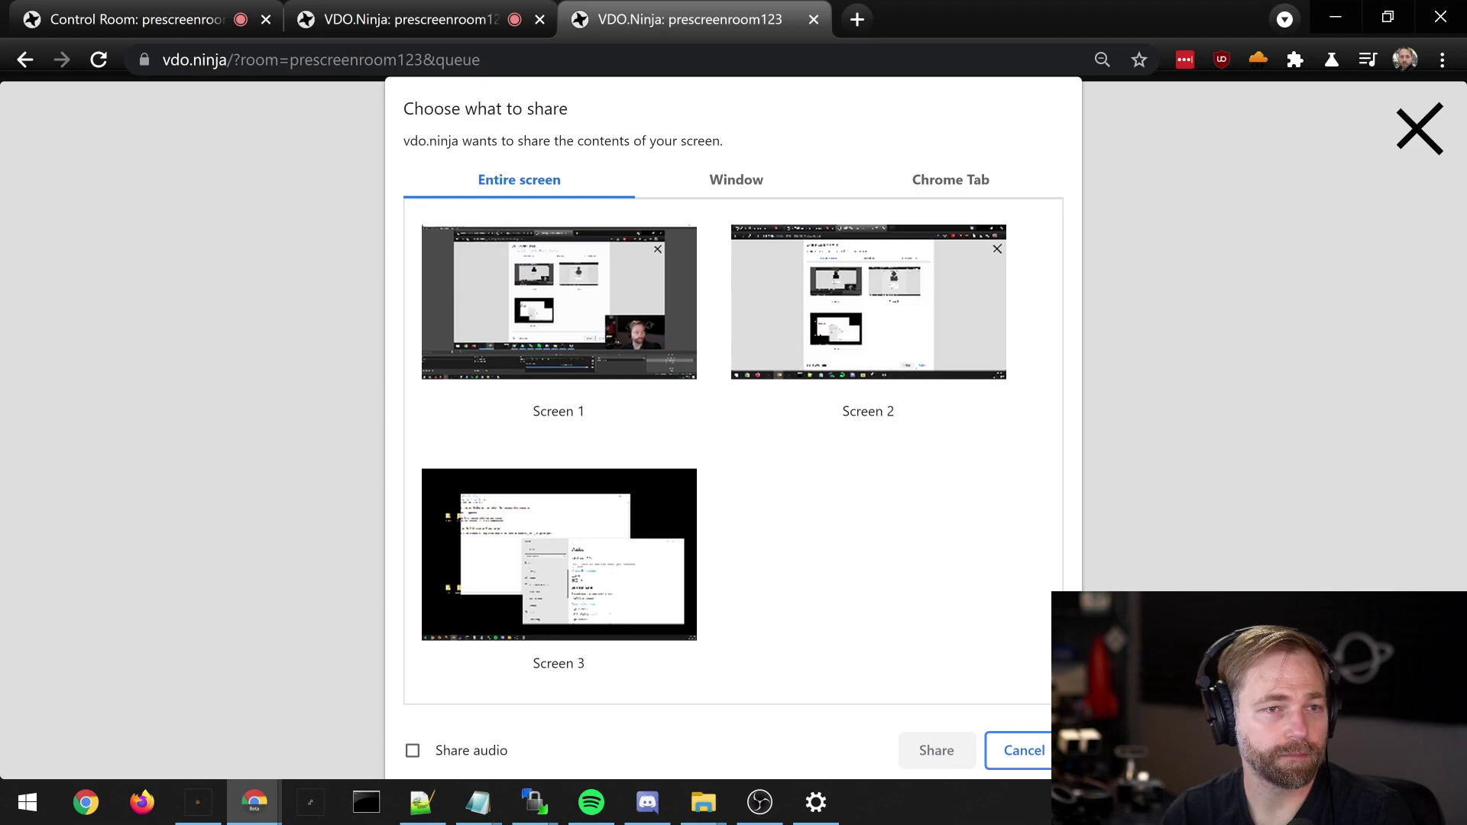
pyautogui.click(757, 386)
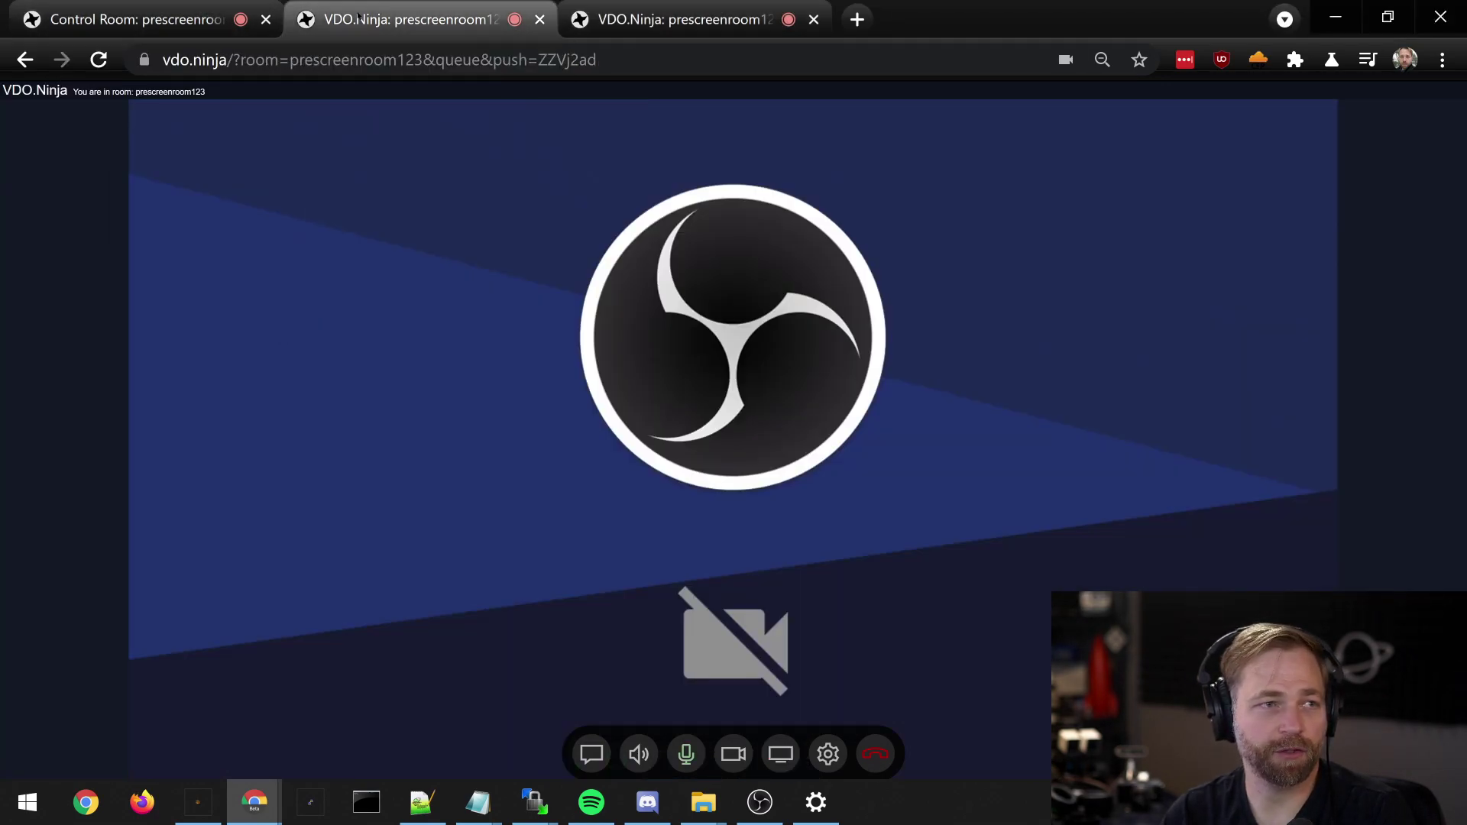
pyautogui.click(680, 19)
pyautogui.click(413, 19)
pyautogui.click(184, 5)
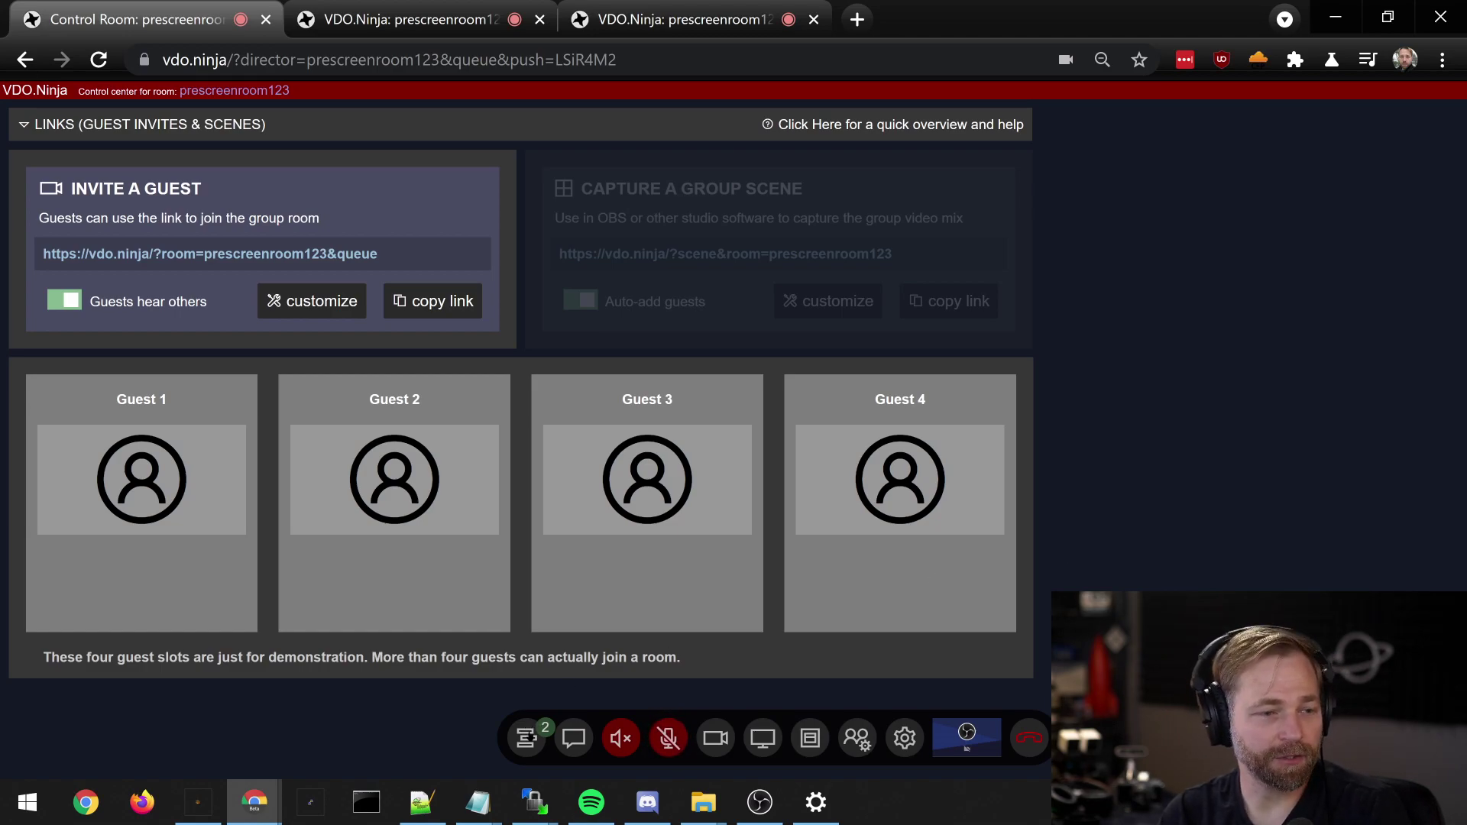
# Step: Load the next queued guest into the room and check what that guest now sees
pyautogui.click(527, 739)
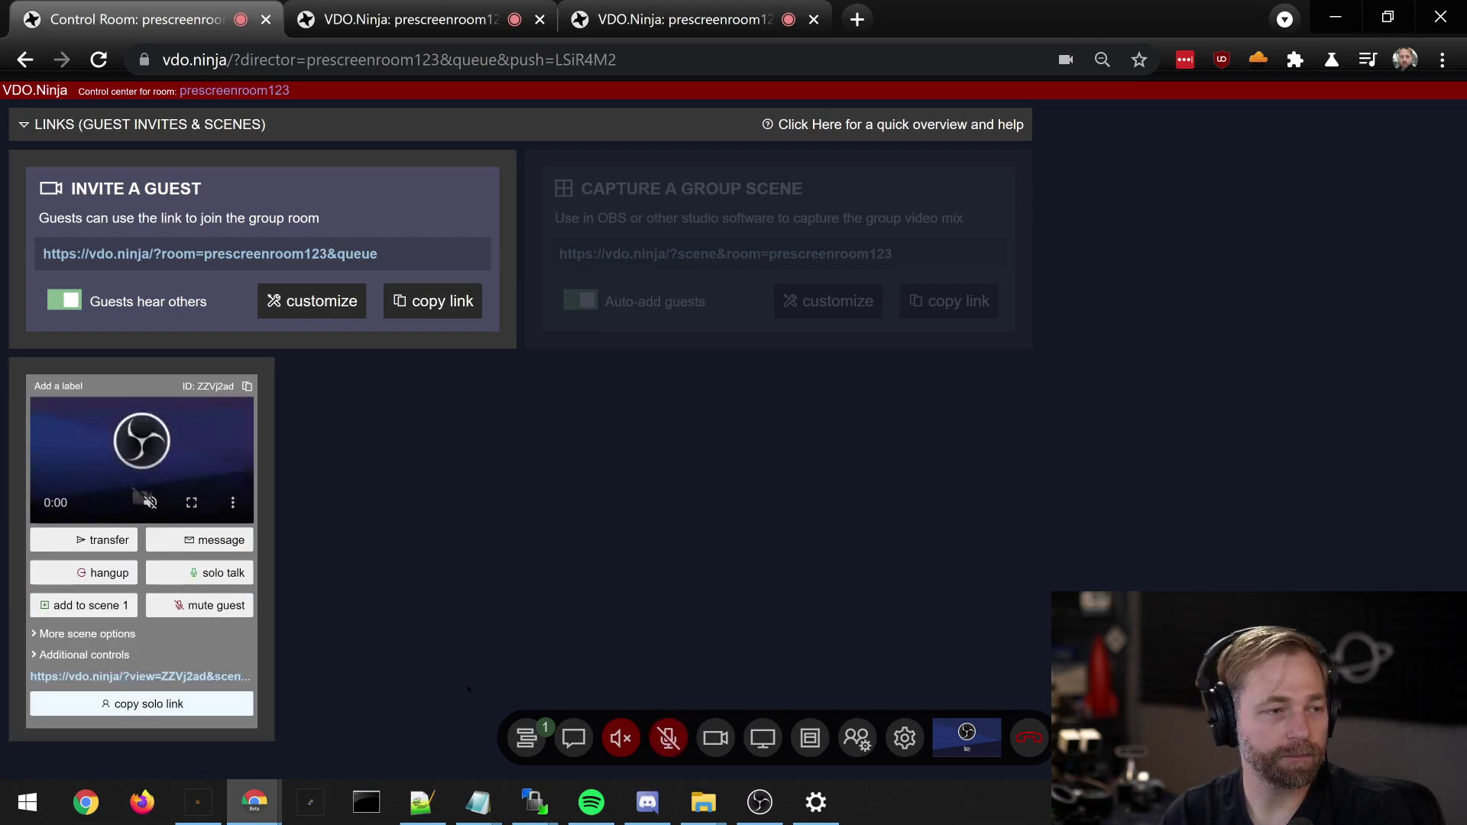
pyautogui.click(382, 23)
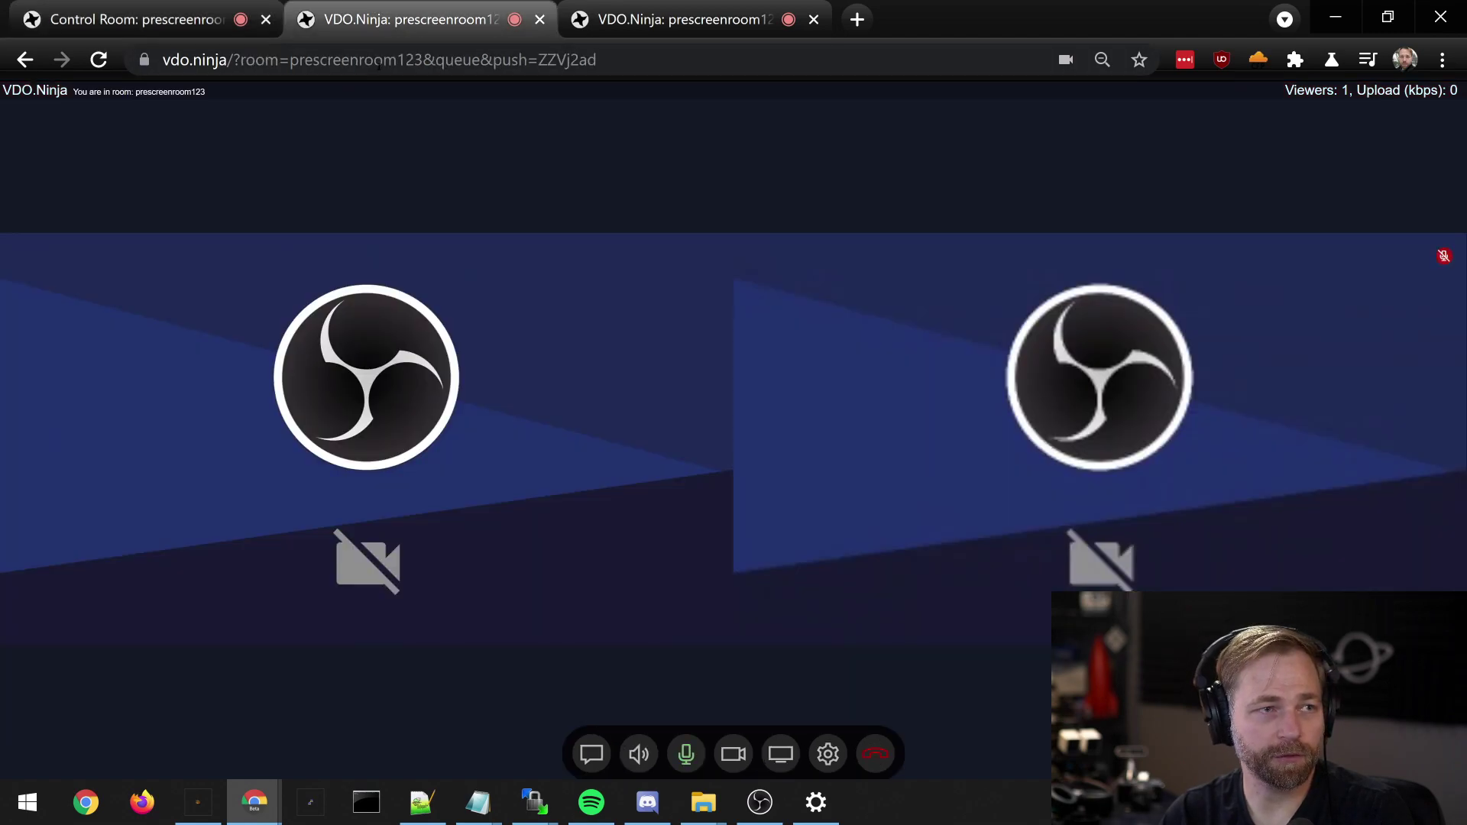
pyautogui.click(146, 29)
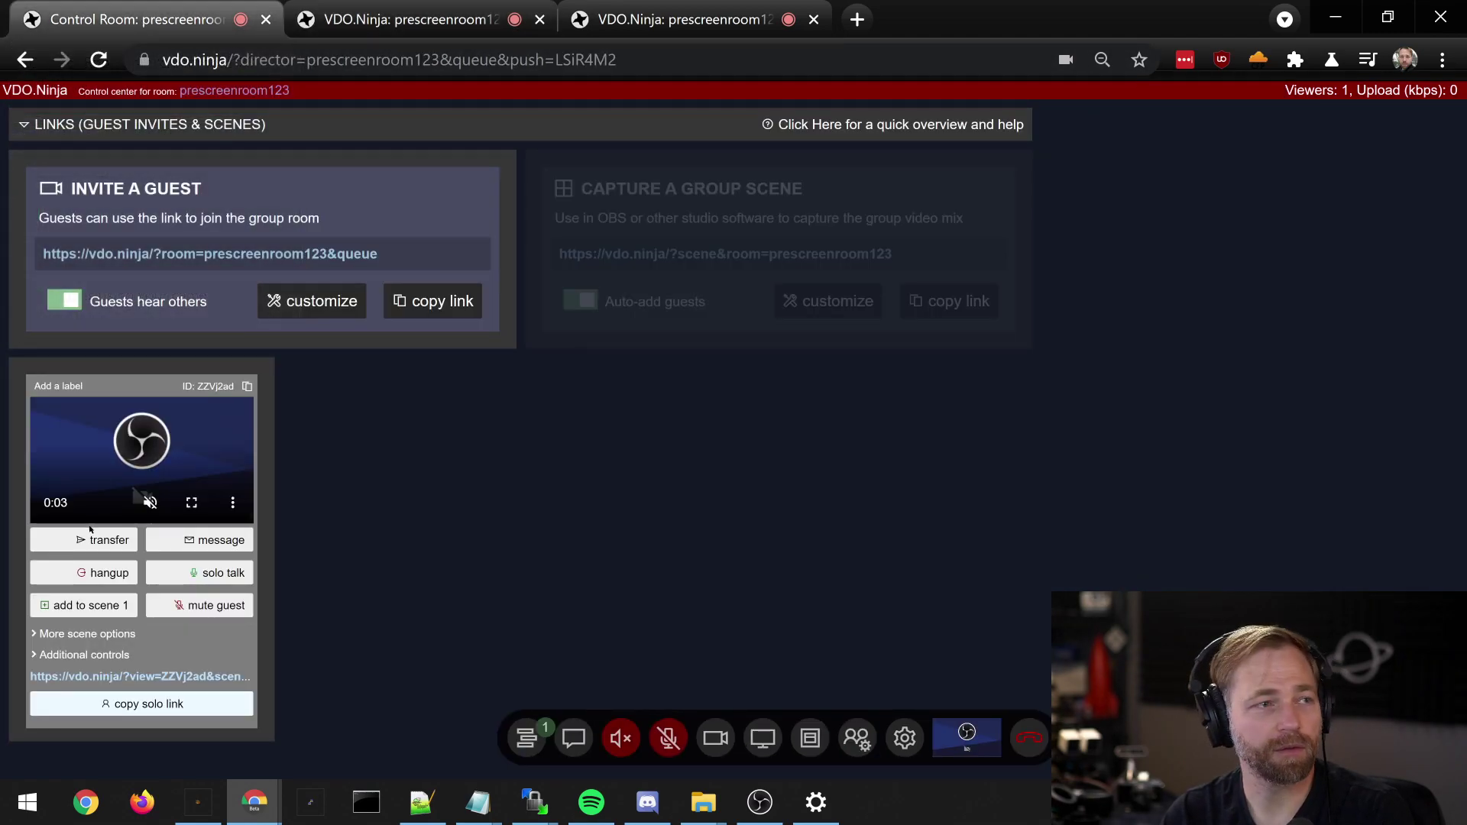
pyautogui.click(405, 19)
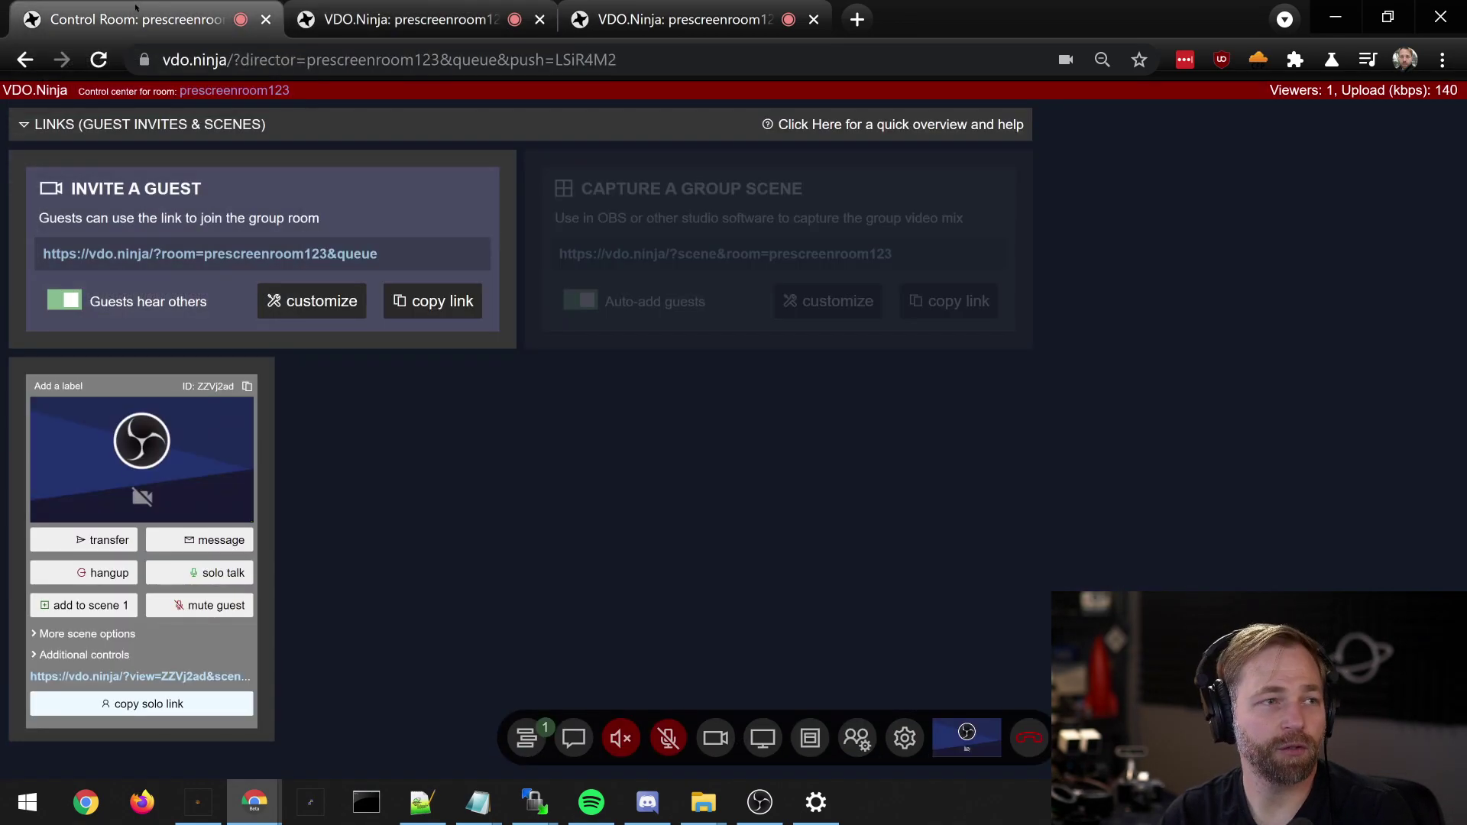
pyautogui.click(136, 11)
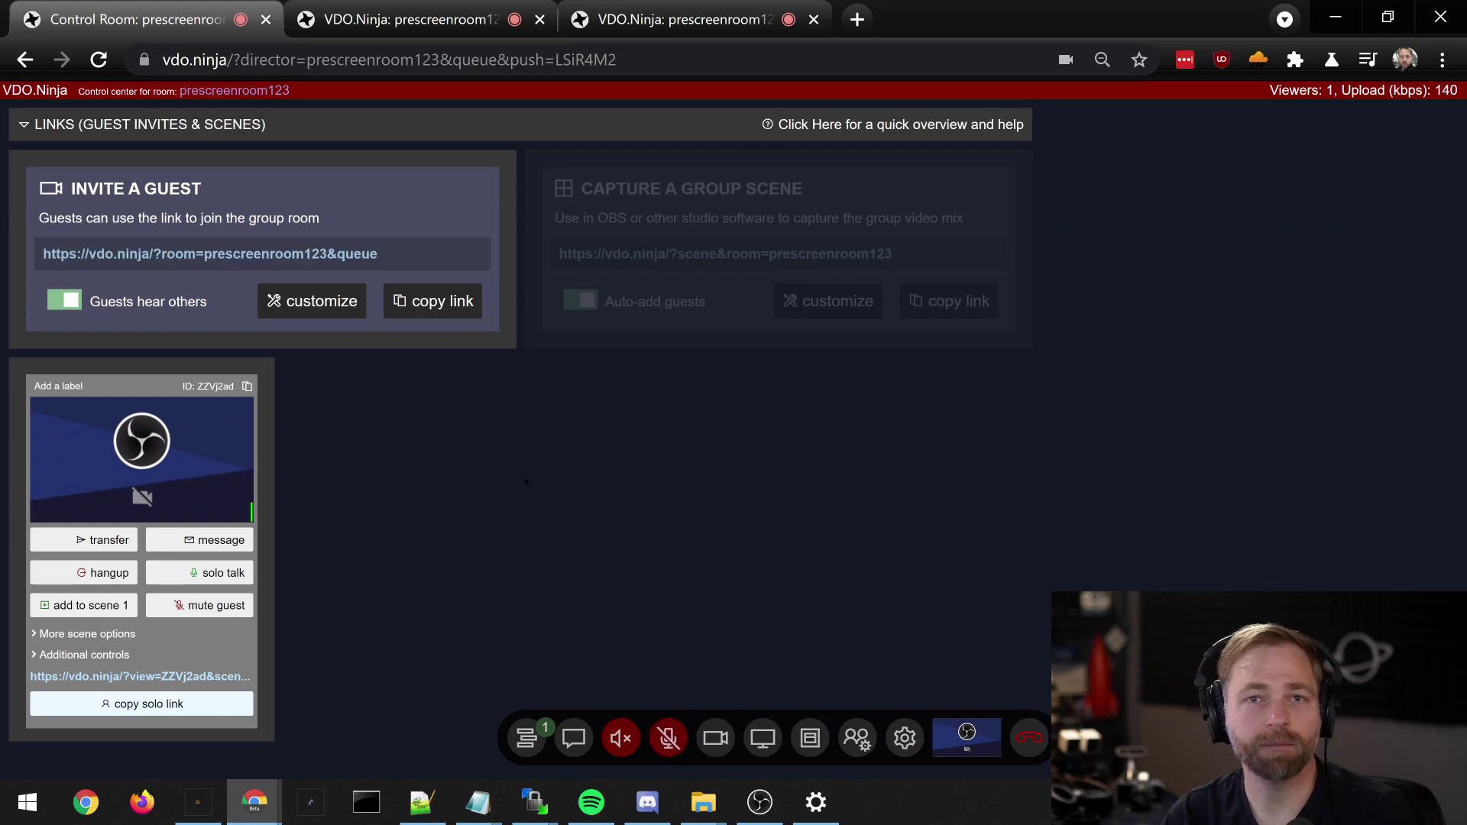
# Step: Load the last queued guest and preview both guest tabs before returning
pyautogui.click(526, 738)
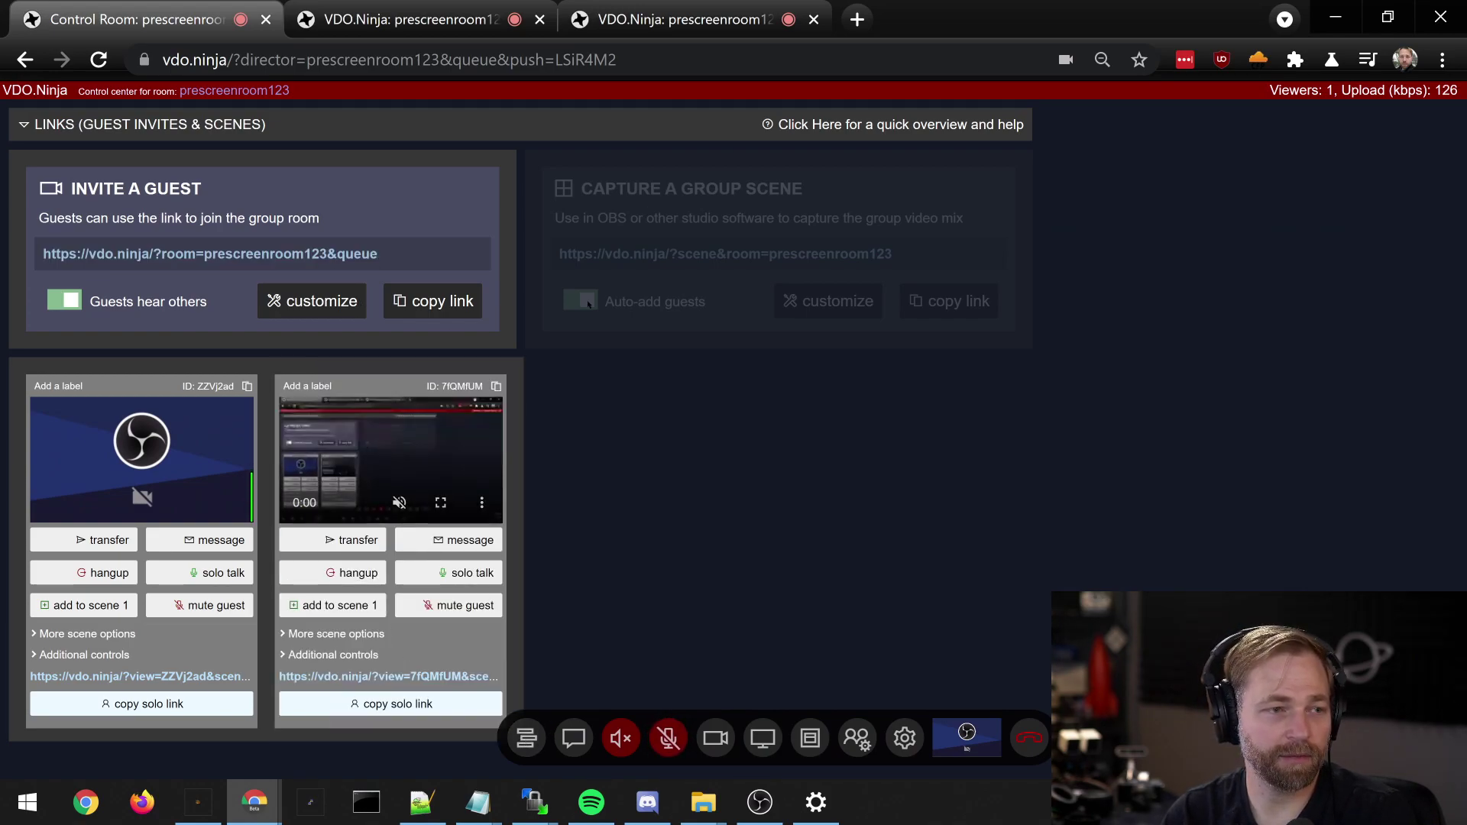
pyautogui.click(685, 8)
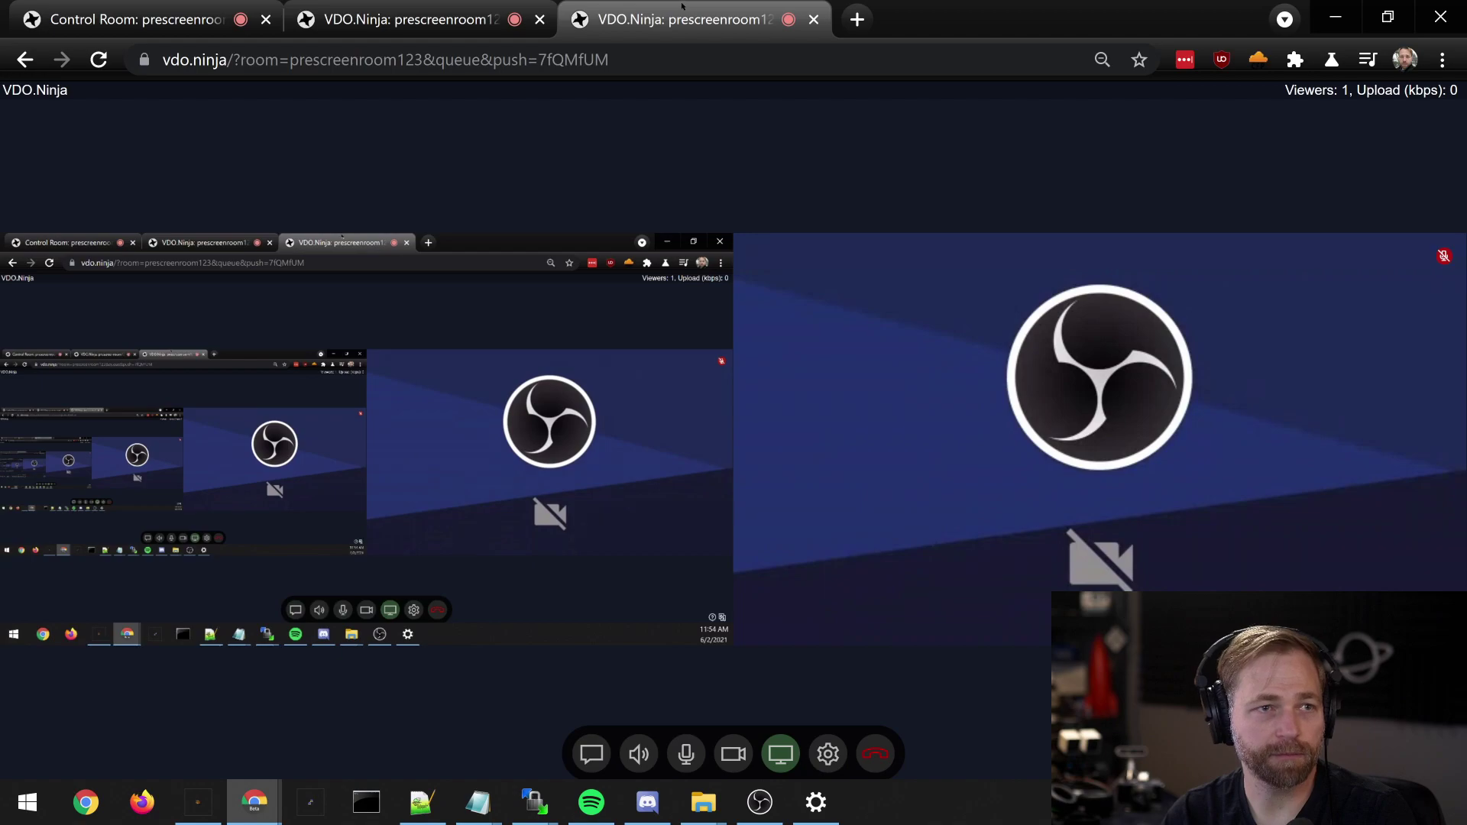
pyautogui.click(427, 6)
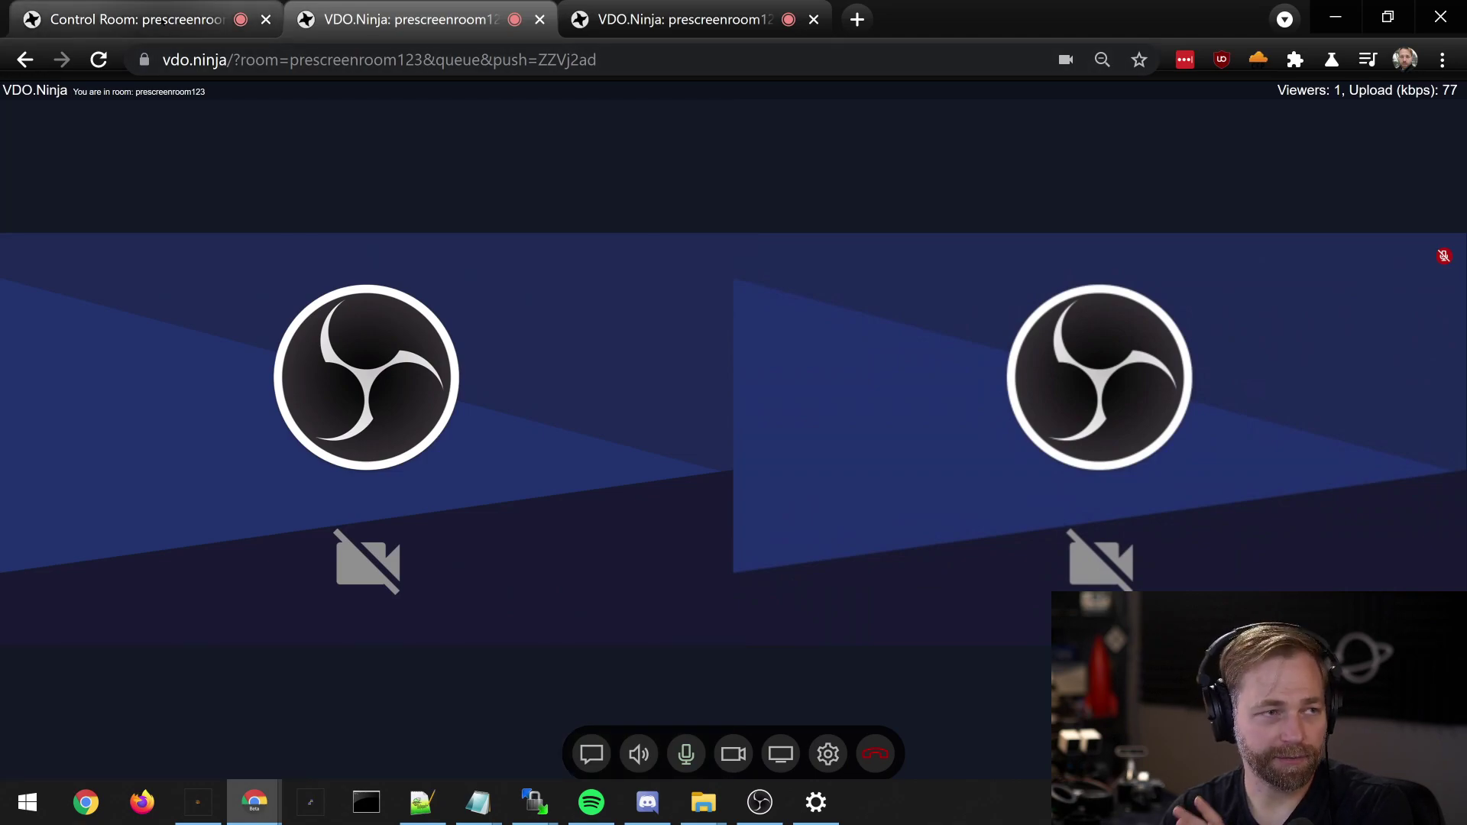
pyautogui.click(164, 21)
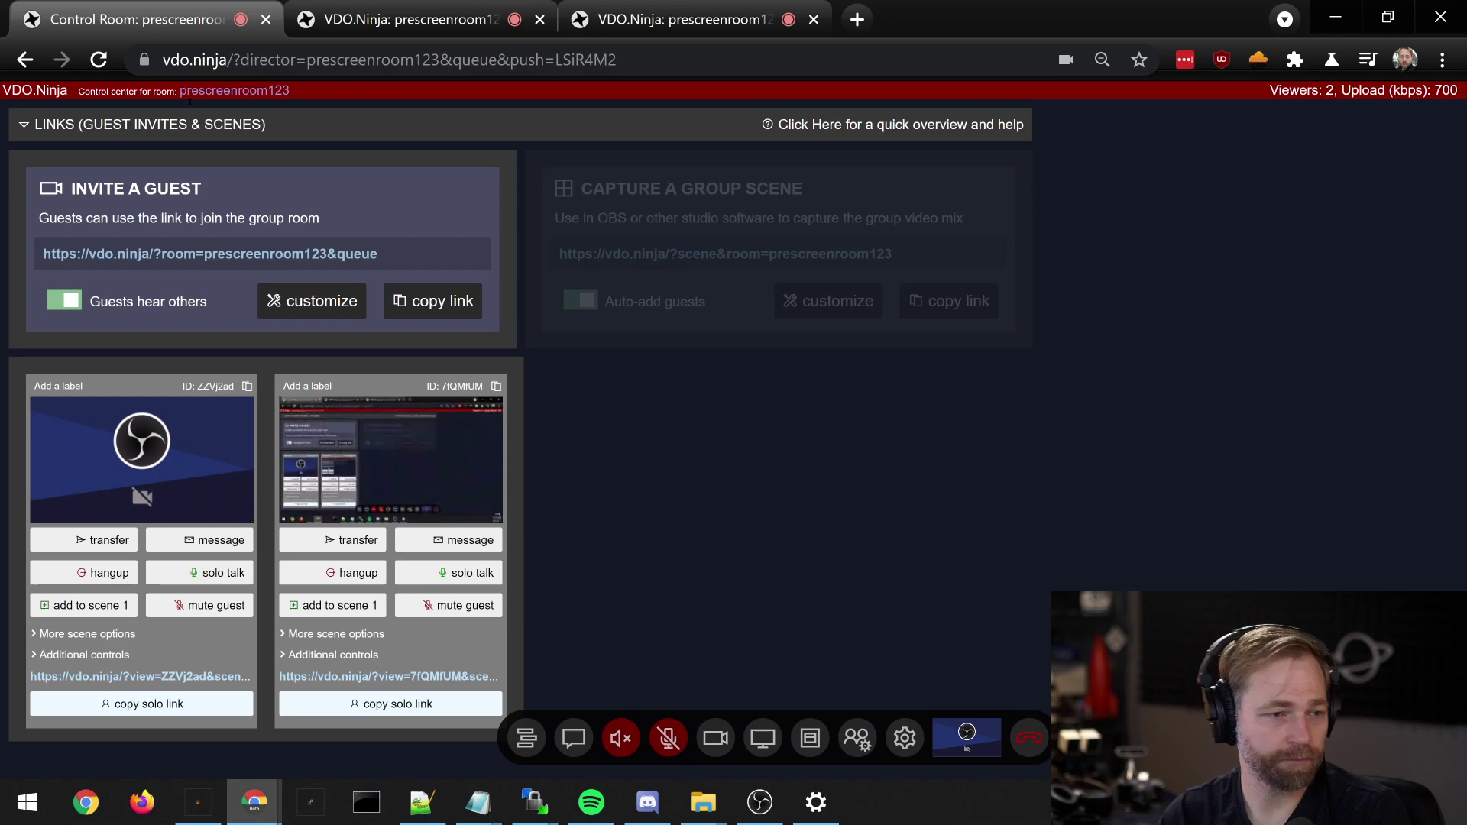
pyautogui.click(223, 574)
pyautogui.click(416, 675)
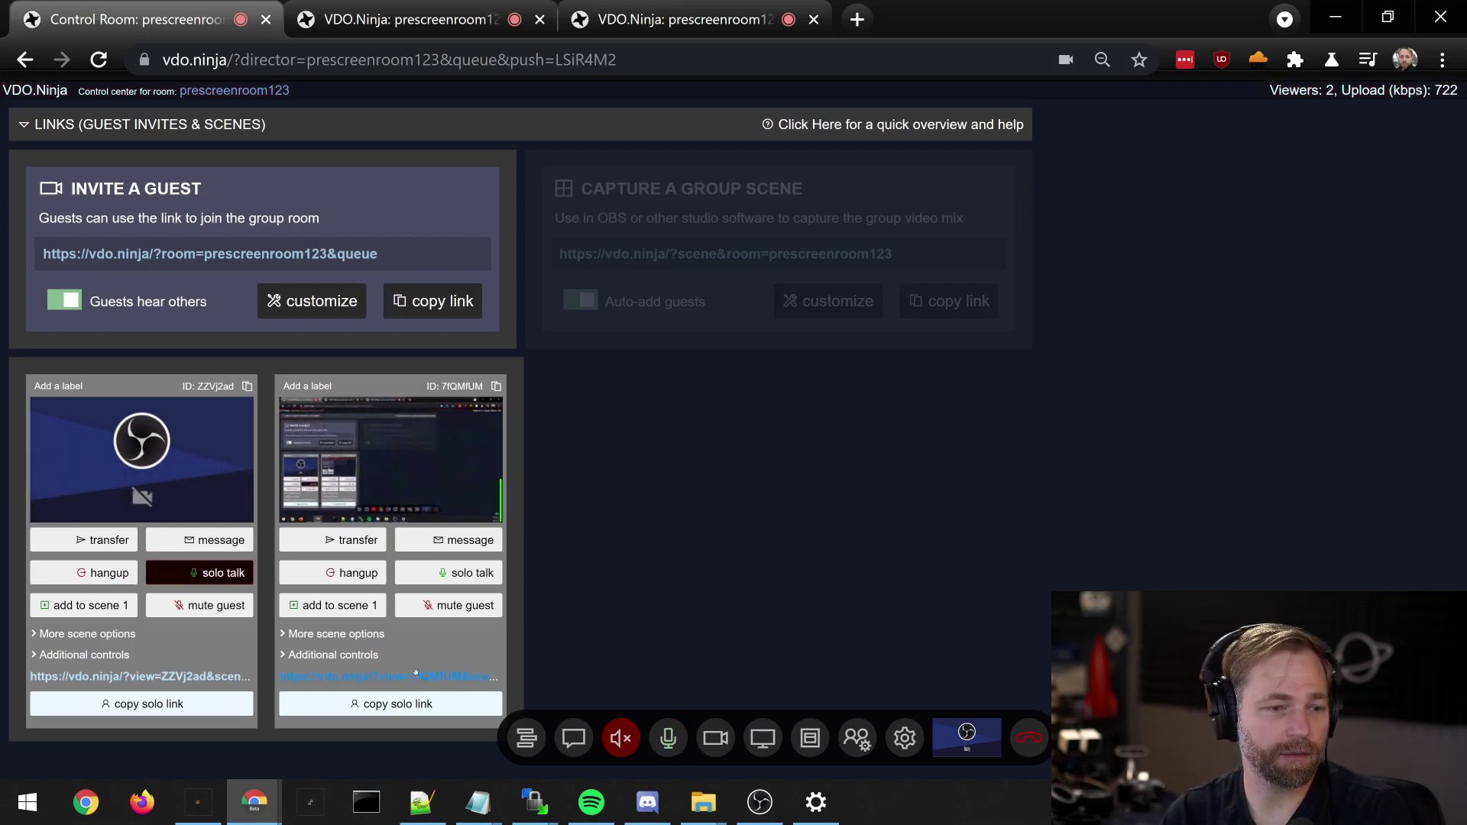
pyautogui.click(223, 574)
pyautogui.click(475, 577)
pyautogui.click(477, 579)
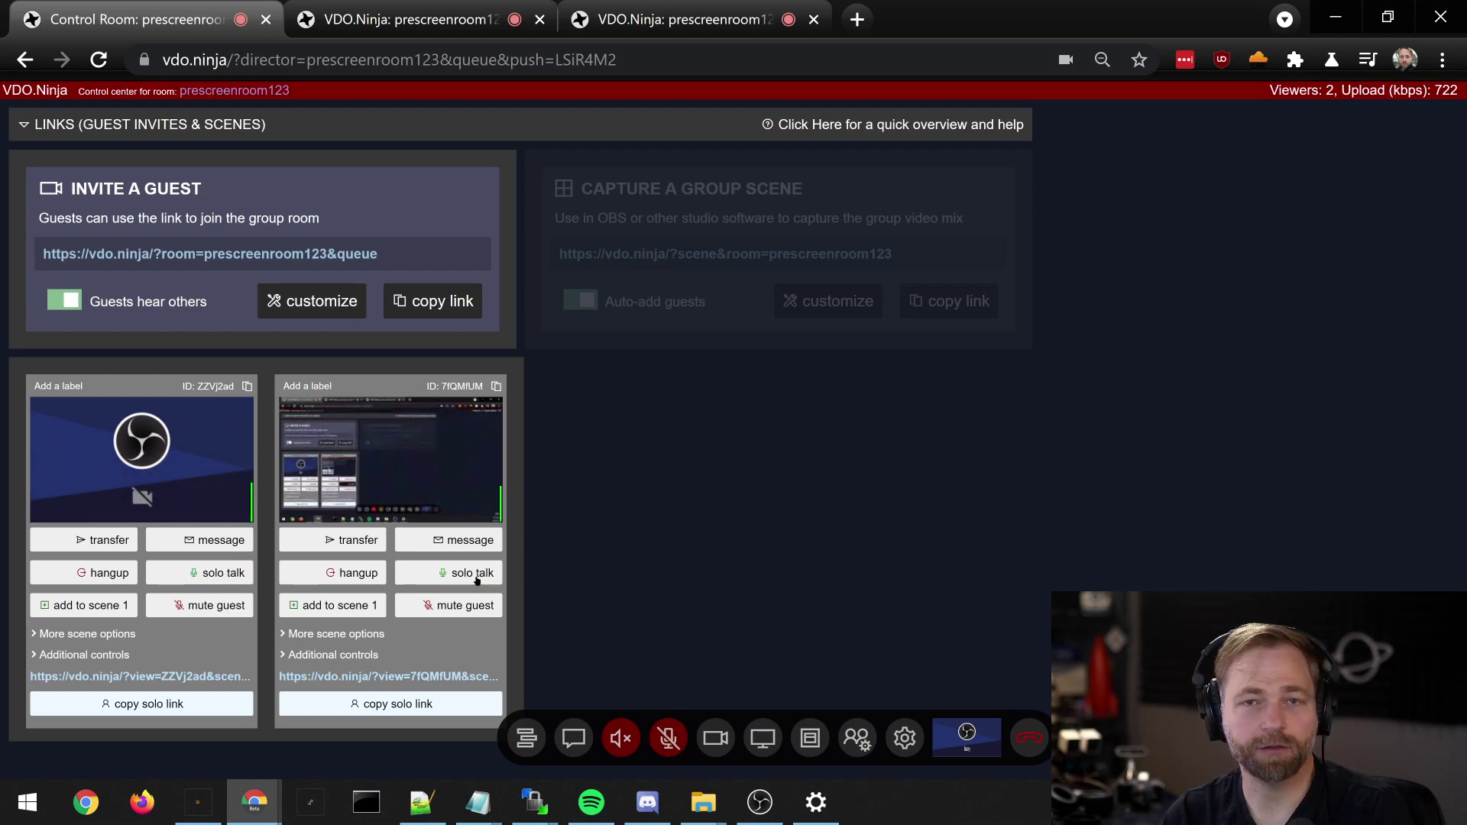
pyautogui.click(412, 19)
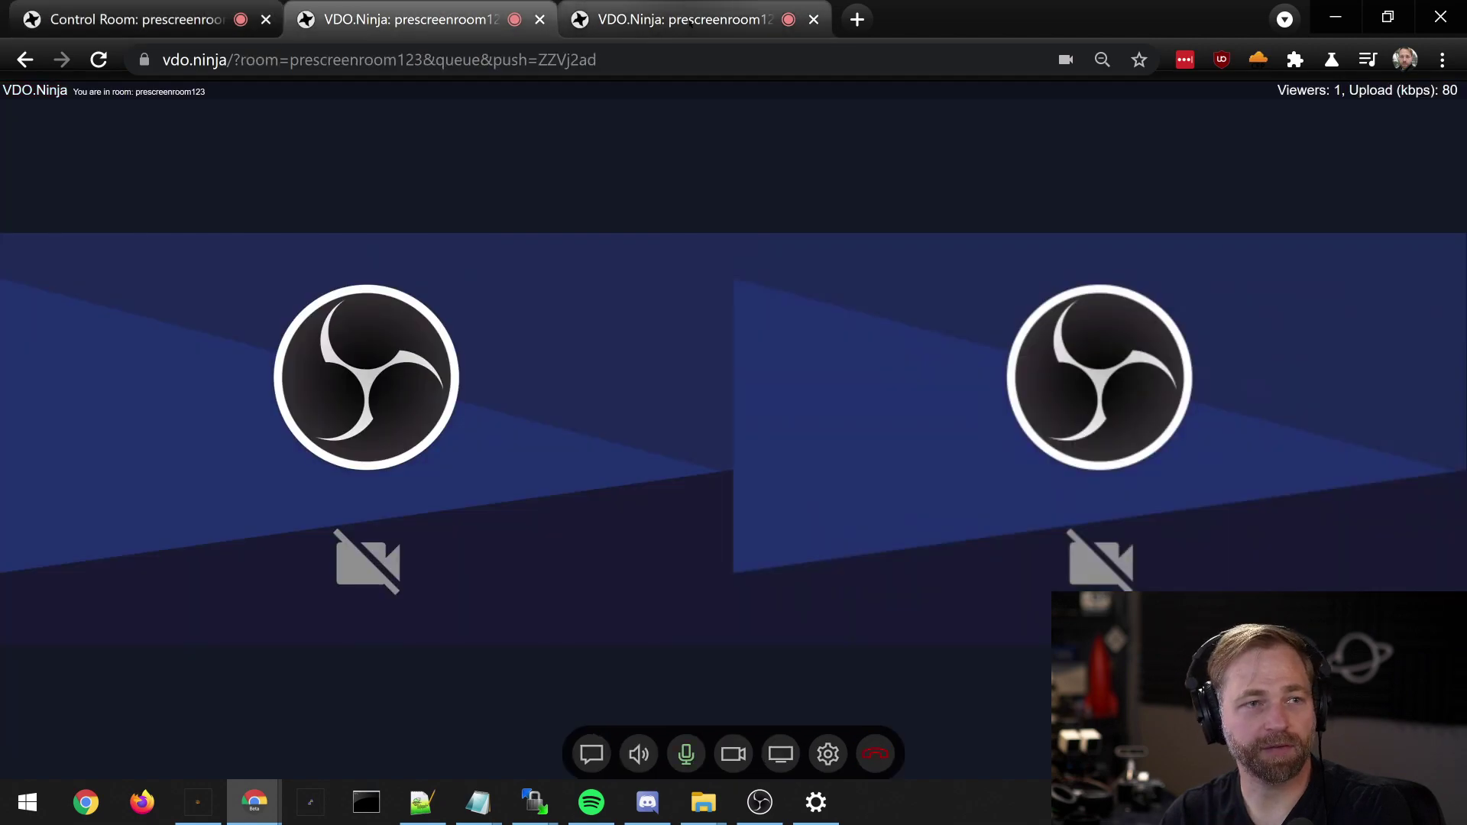
pyautogui.click(689, 19)
pyautogui.click(413, 19)
pyautogui.click(138, 20)
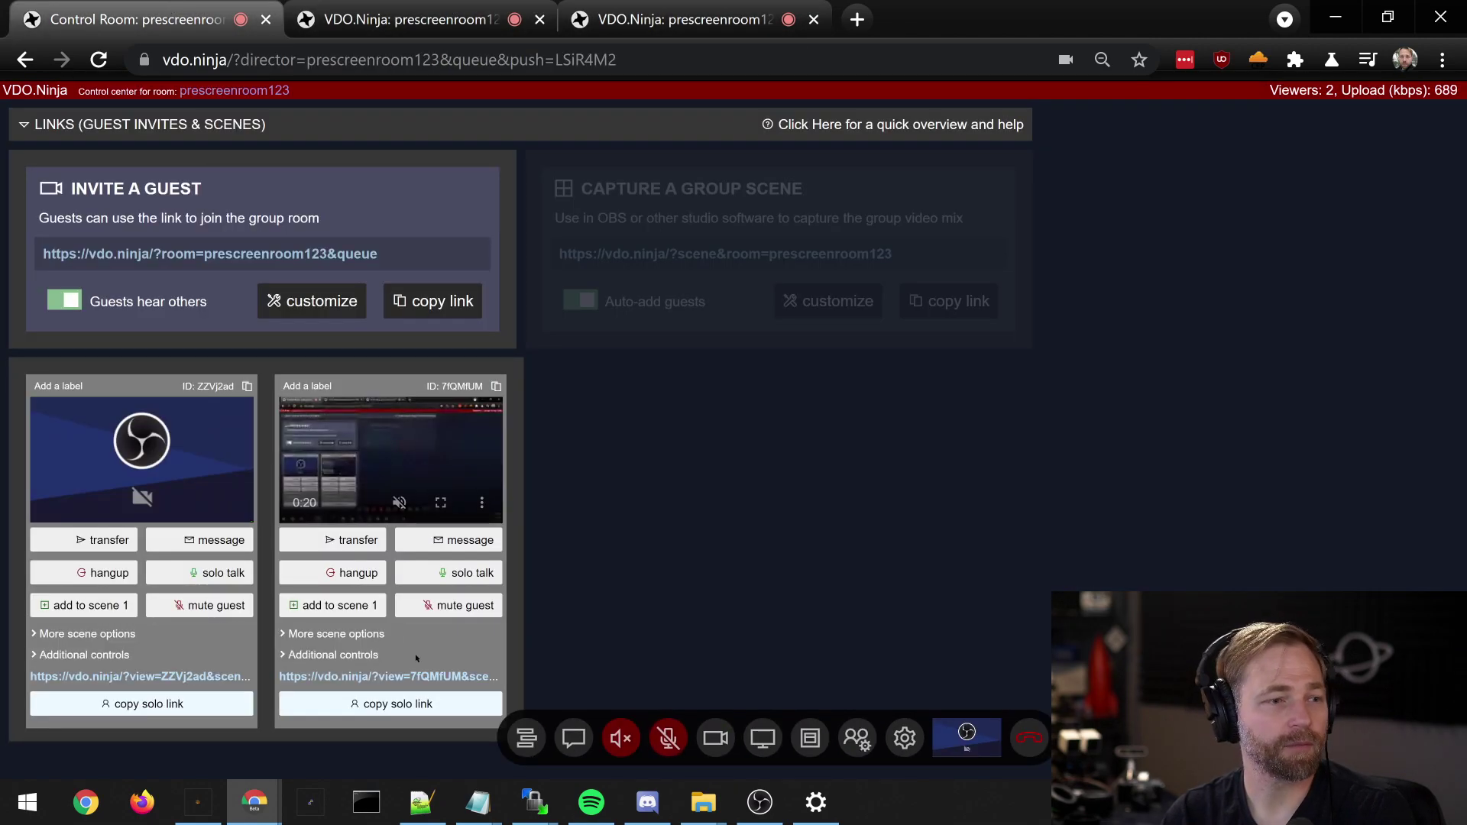
pyautogui.click(454, 578)
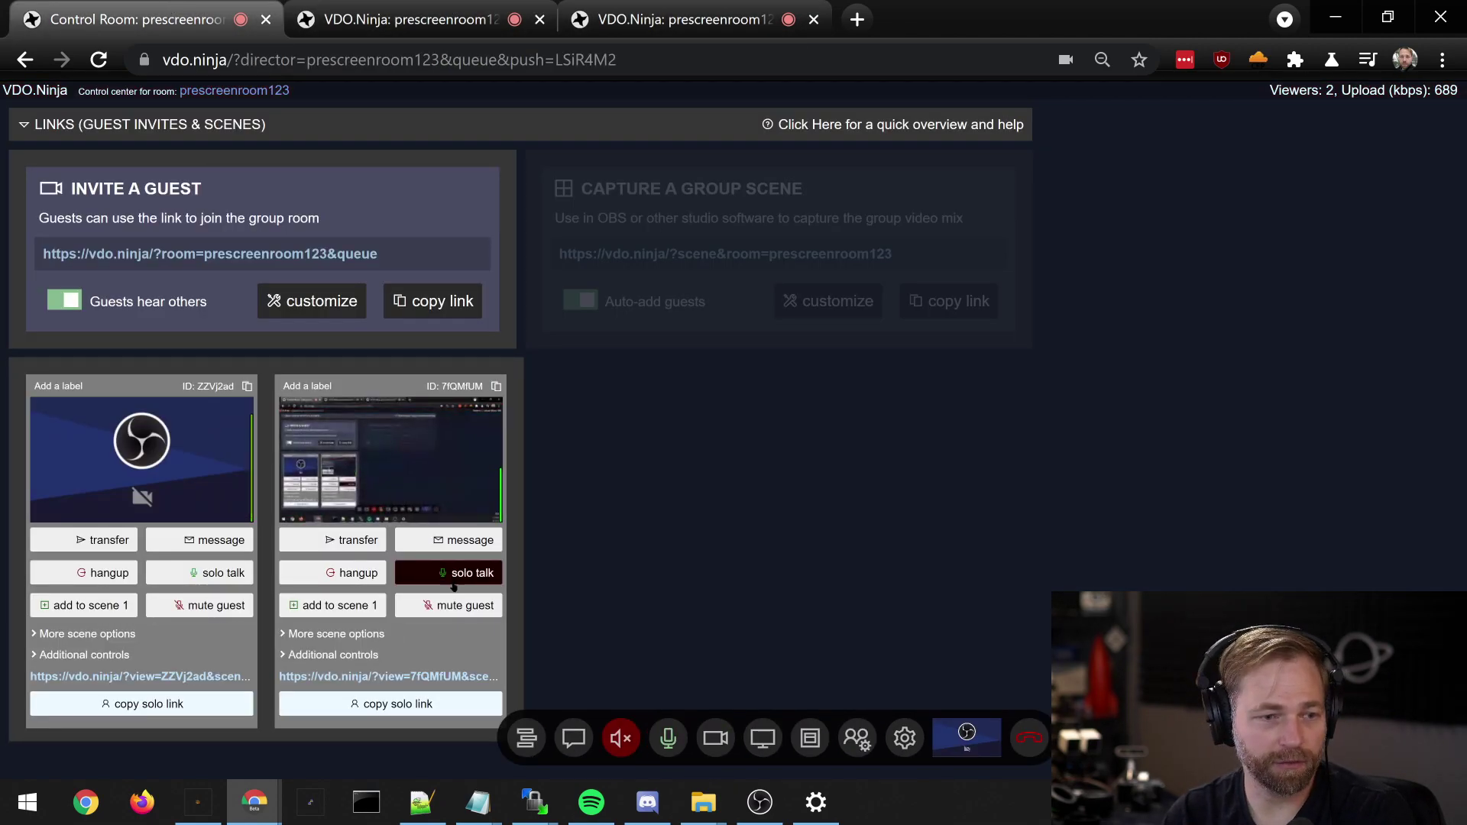
pyautogui.click(461, 579)
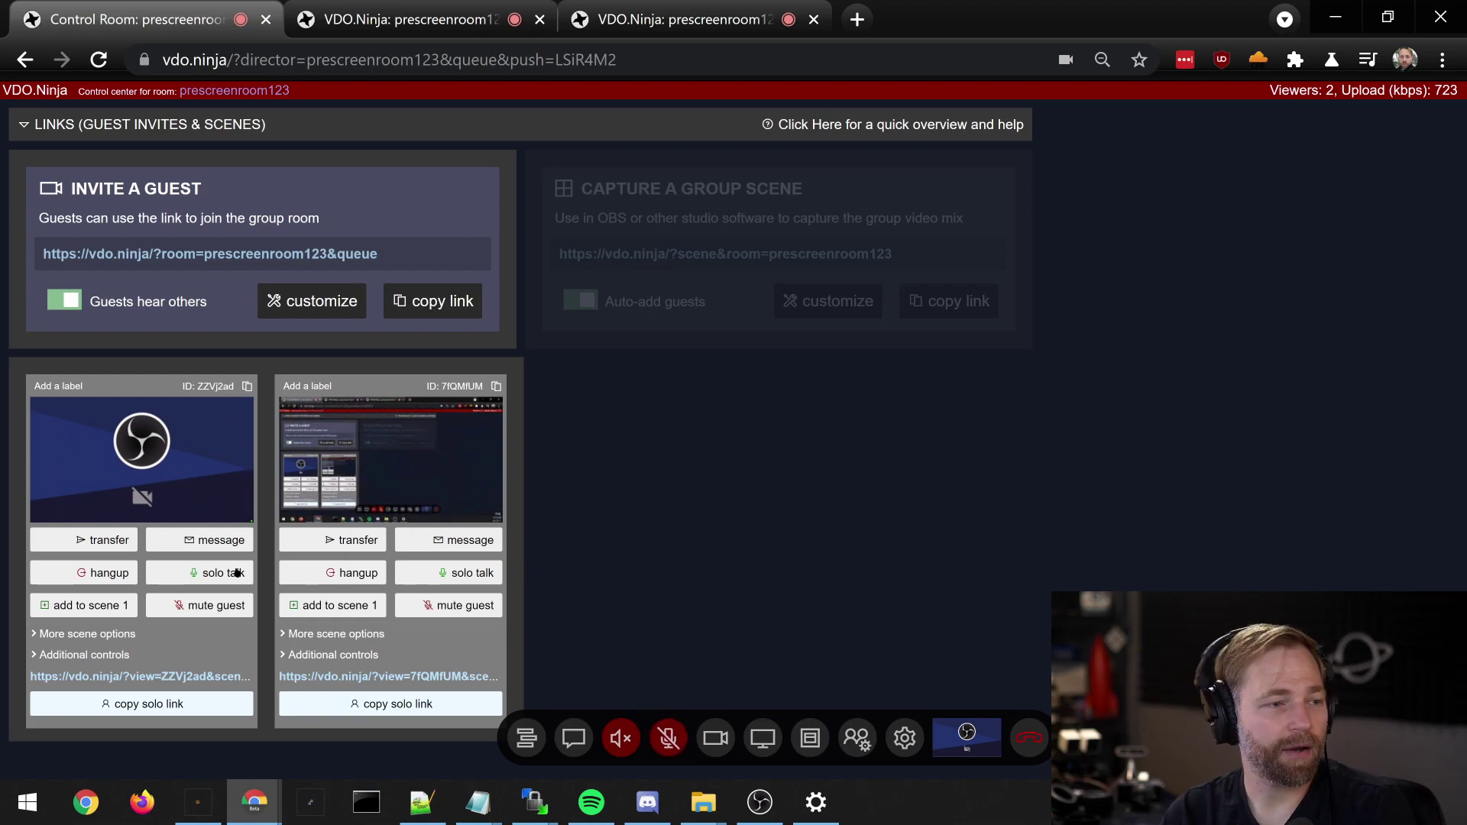
# Step: Hang up the screen-sharing guest, confirm with OK, and view its goodbye page
pyautogui.moveTo(392, 497)
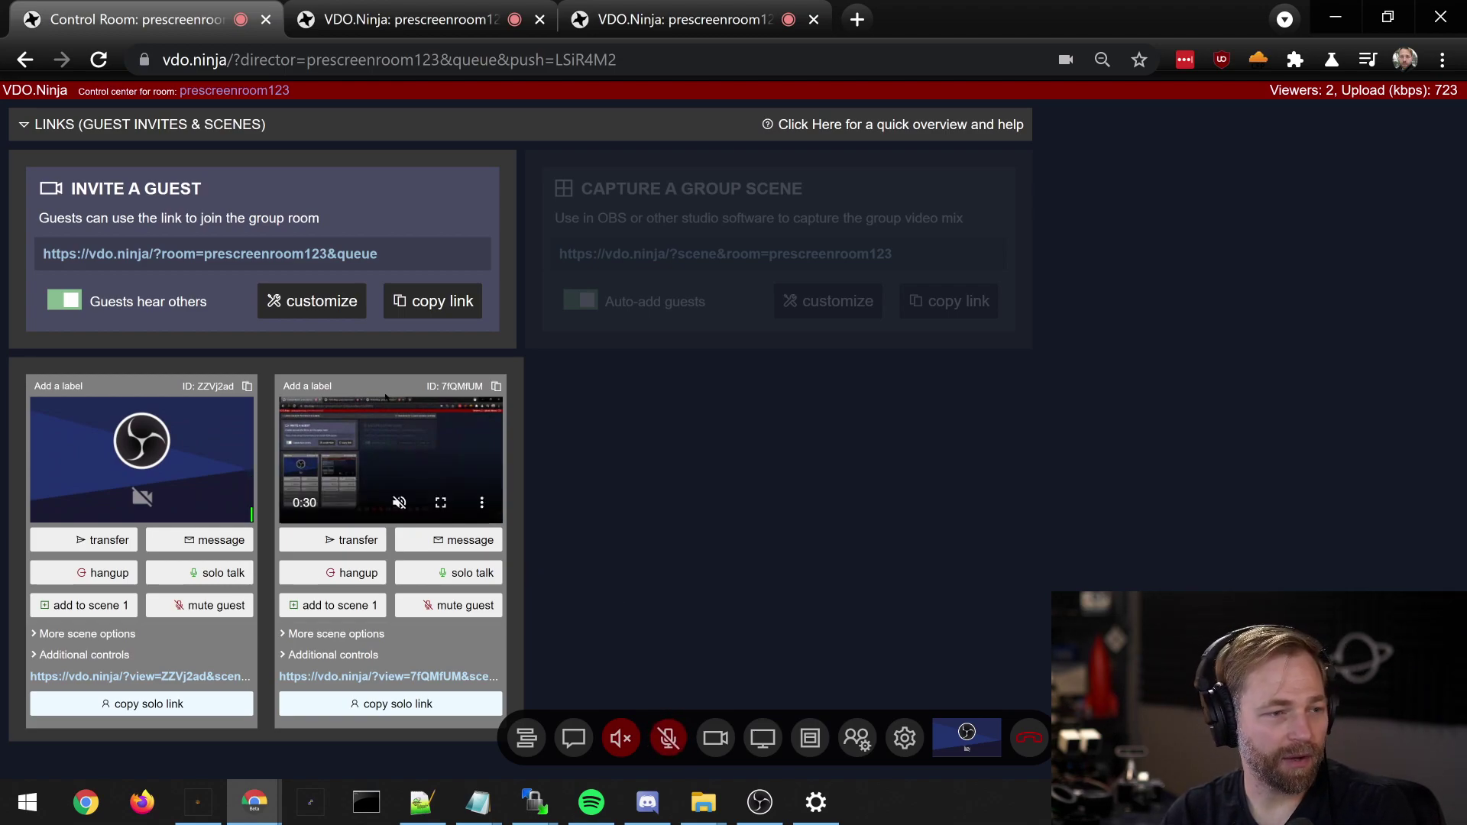
pyautogui.click(356, 577)
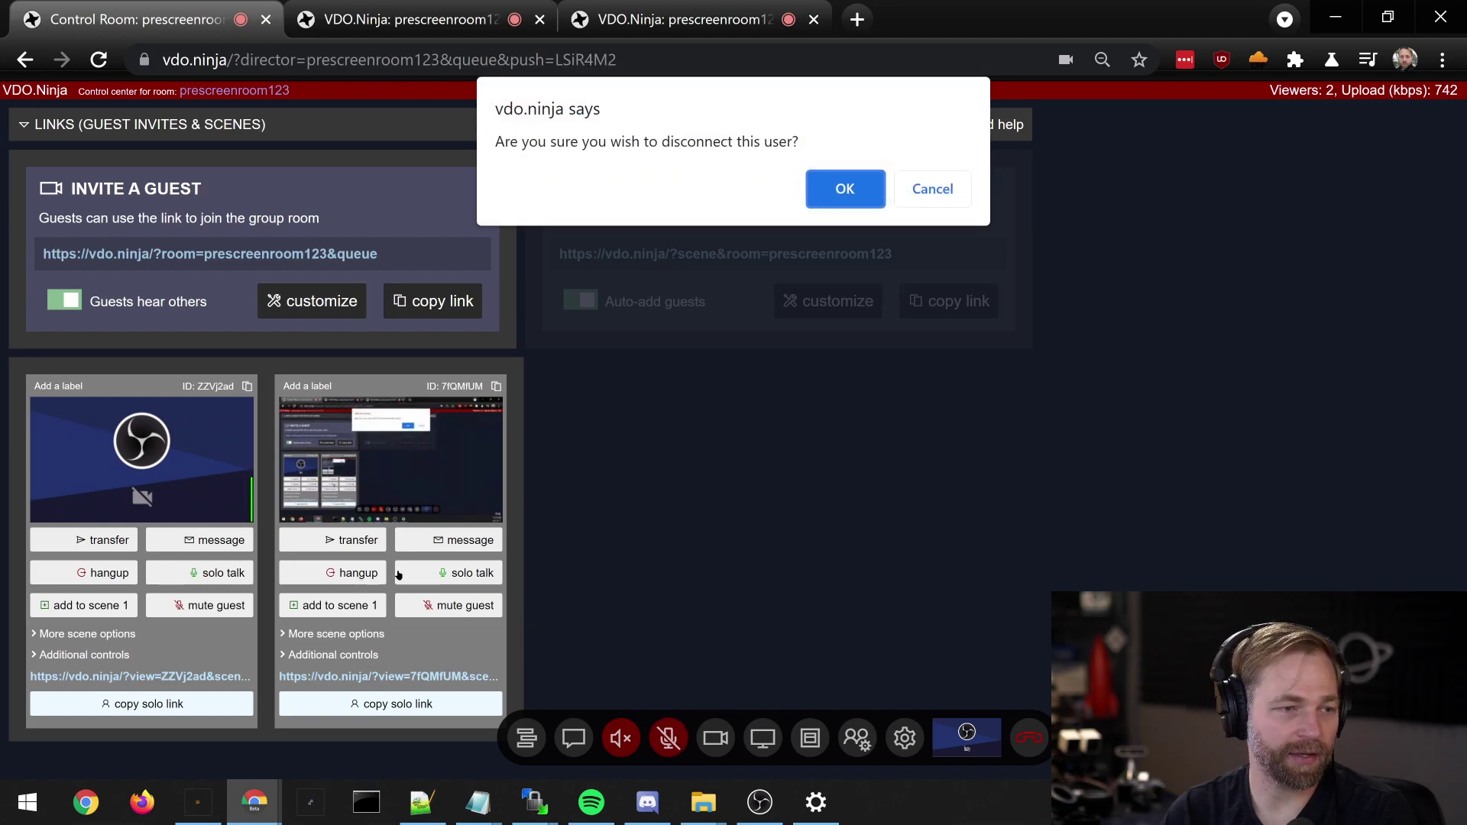
pyautogui.click(837, 185)
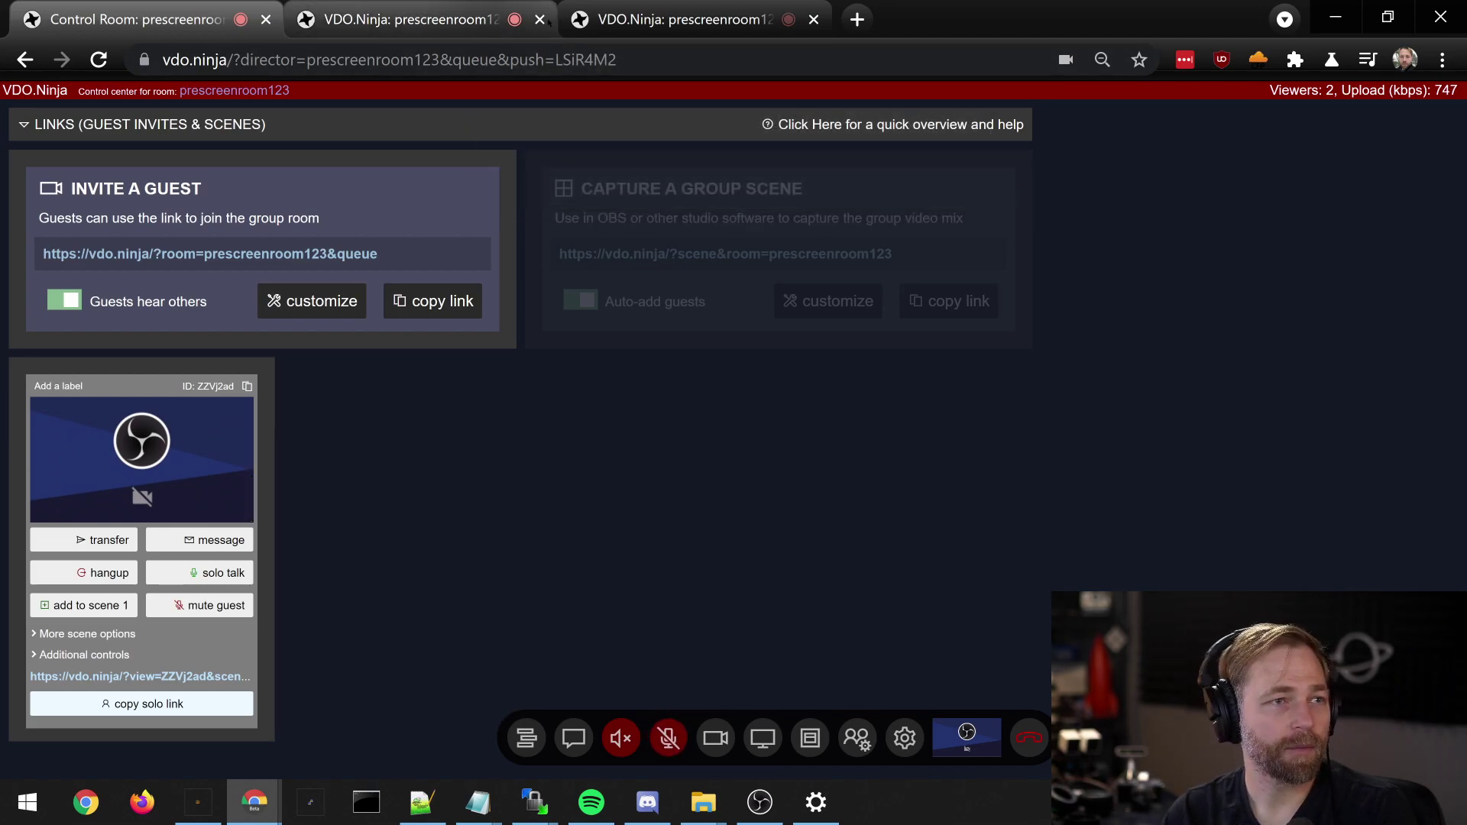
pyautogui.click(645, 16)
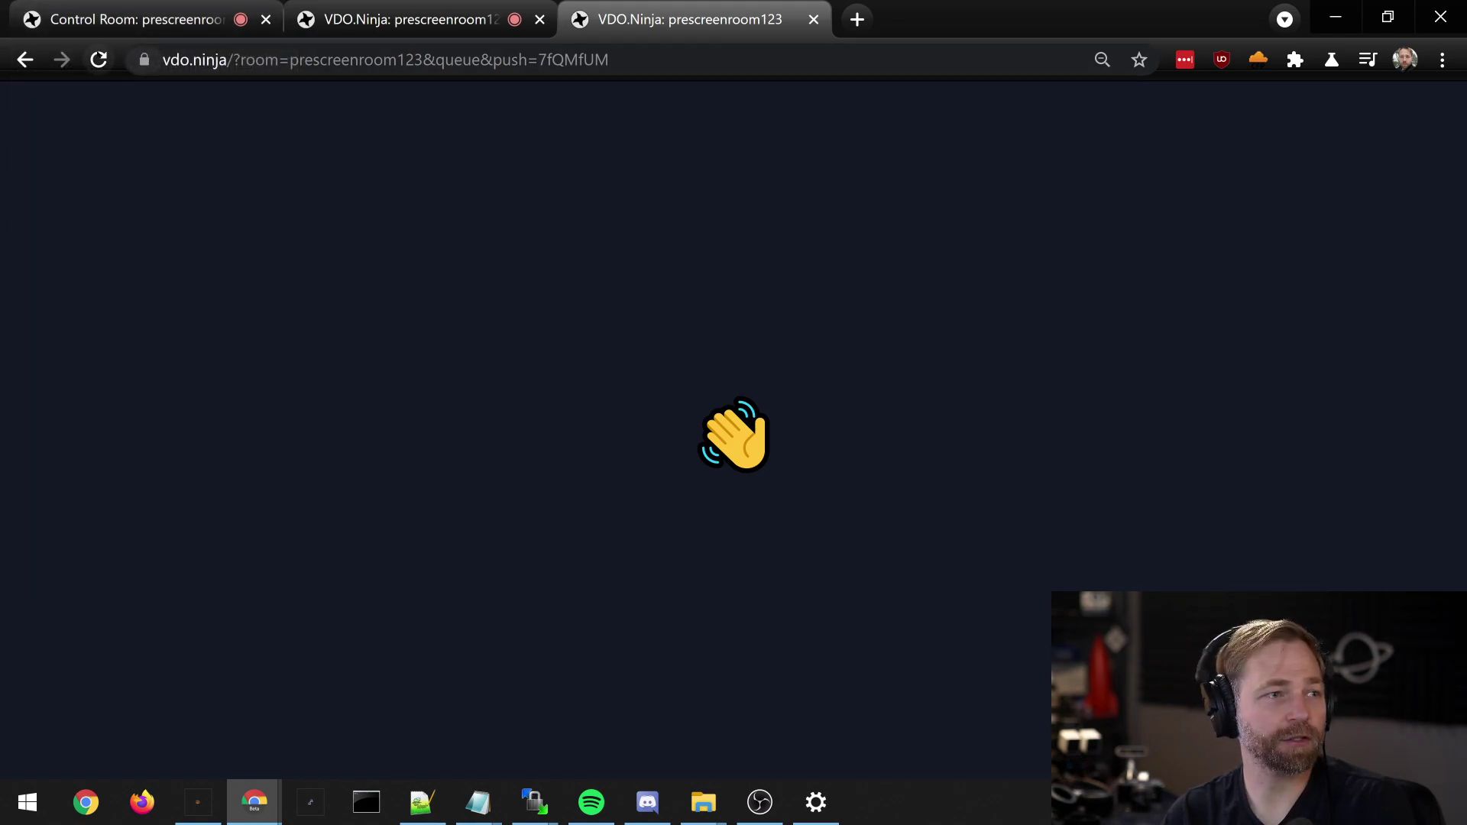
# Step: Reload the disconnected guest's tab and copy the OBS camera guest's solo view link
pyautogui.click(99, 60)
pyautogui.click(167, 6)
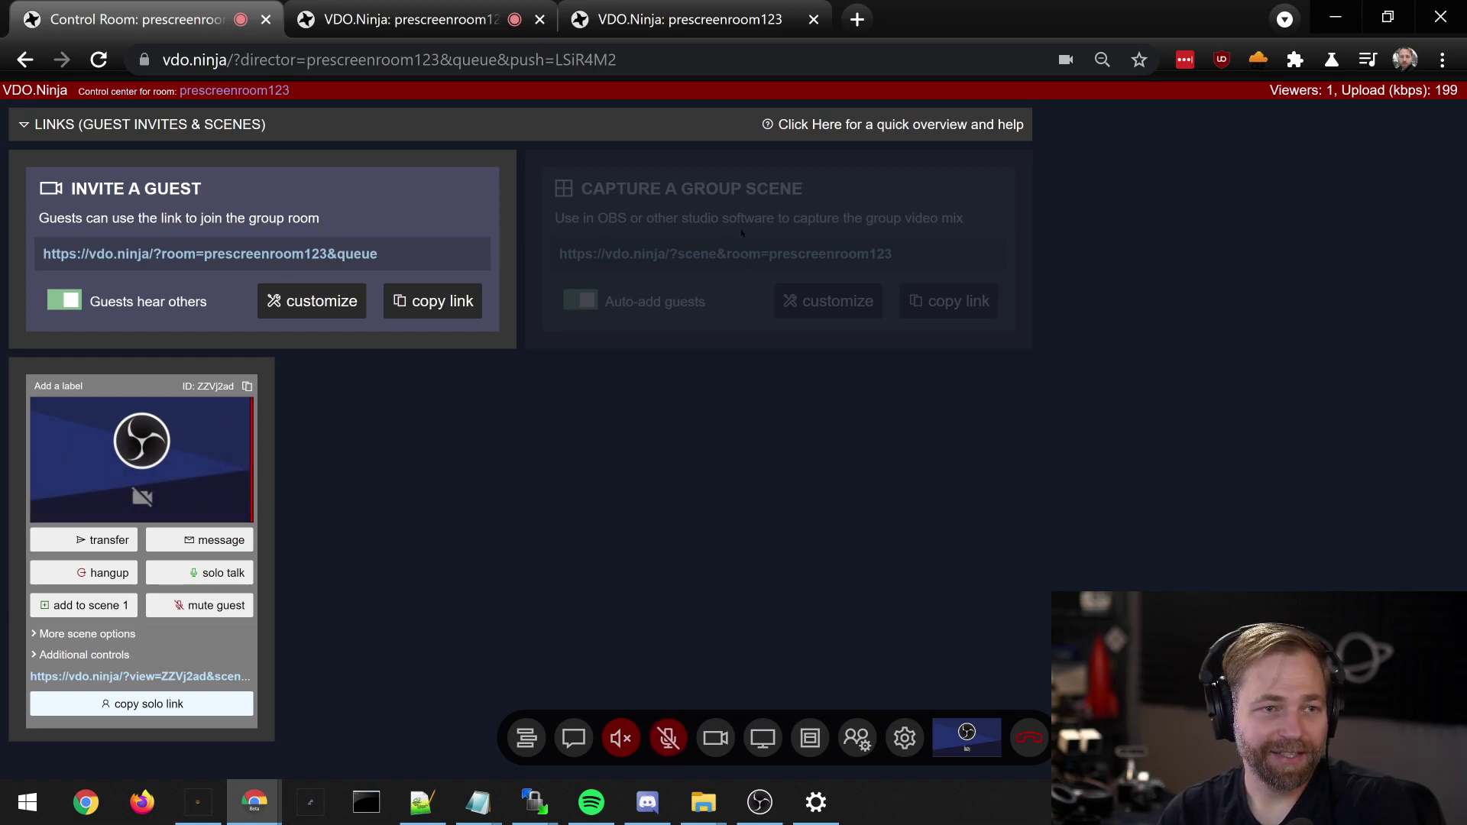
pyautogui.click(92, 710)
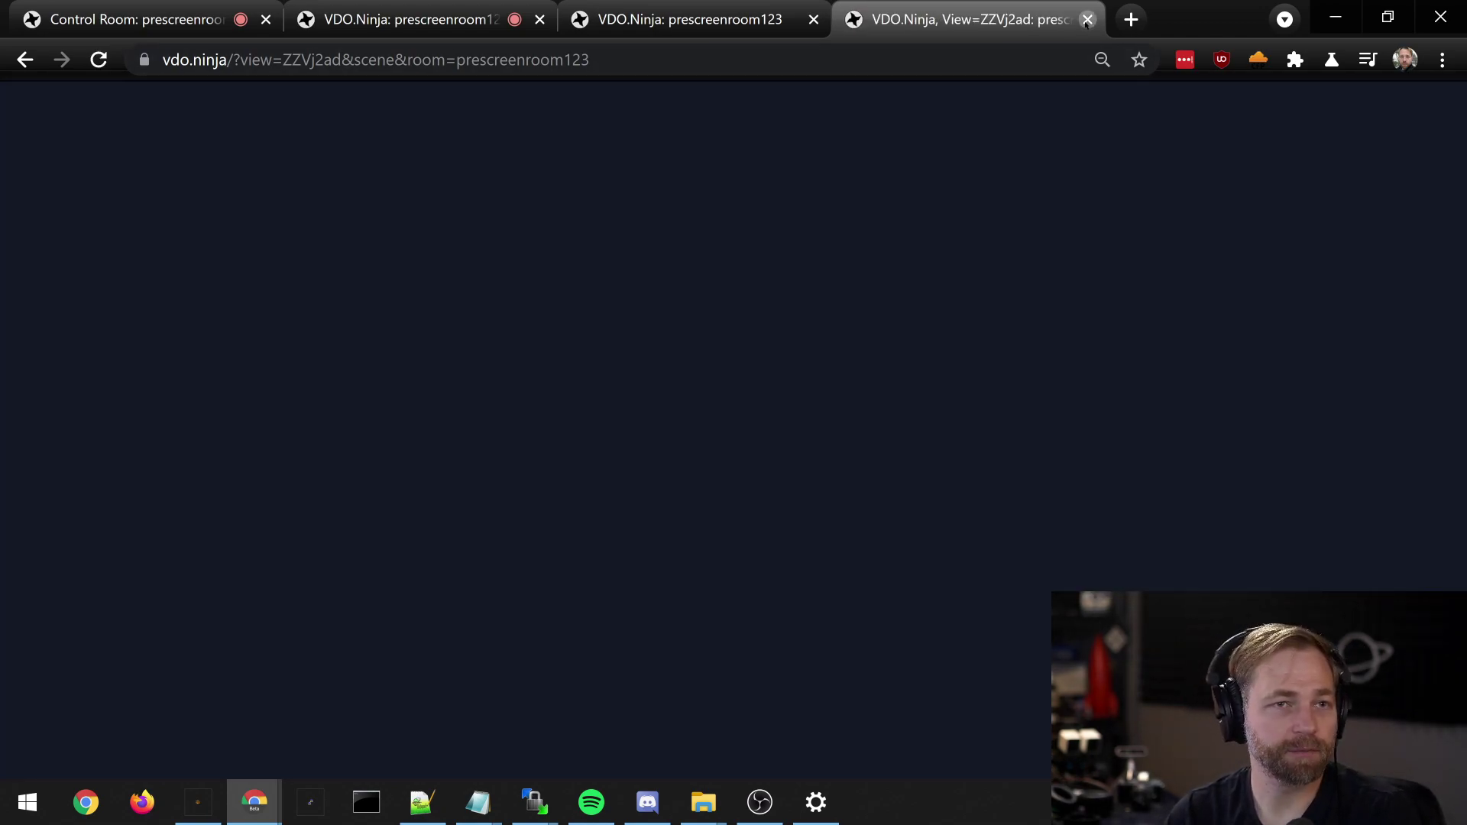
pyautogui.click(1087, 21)
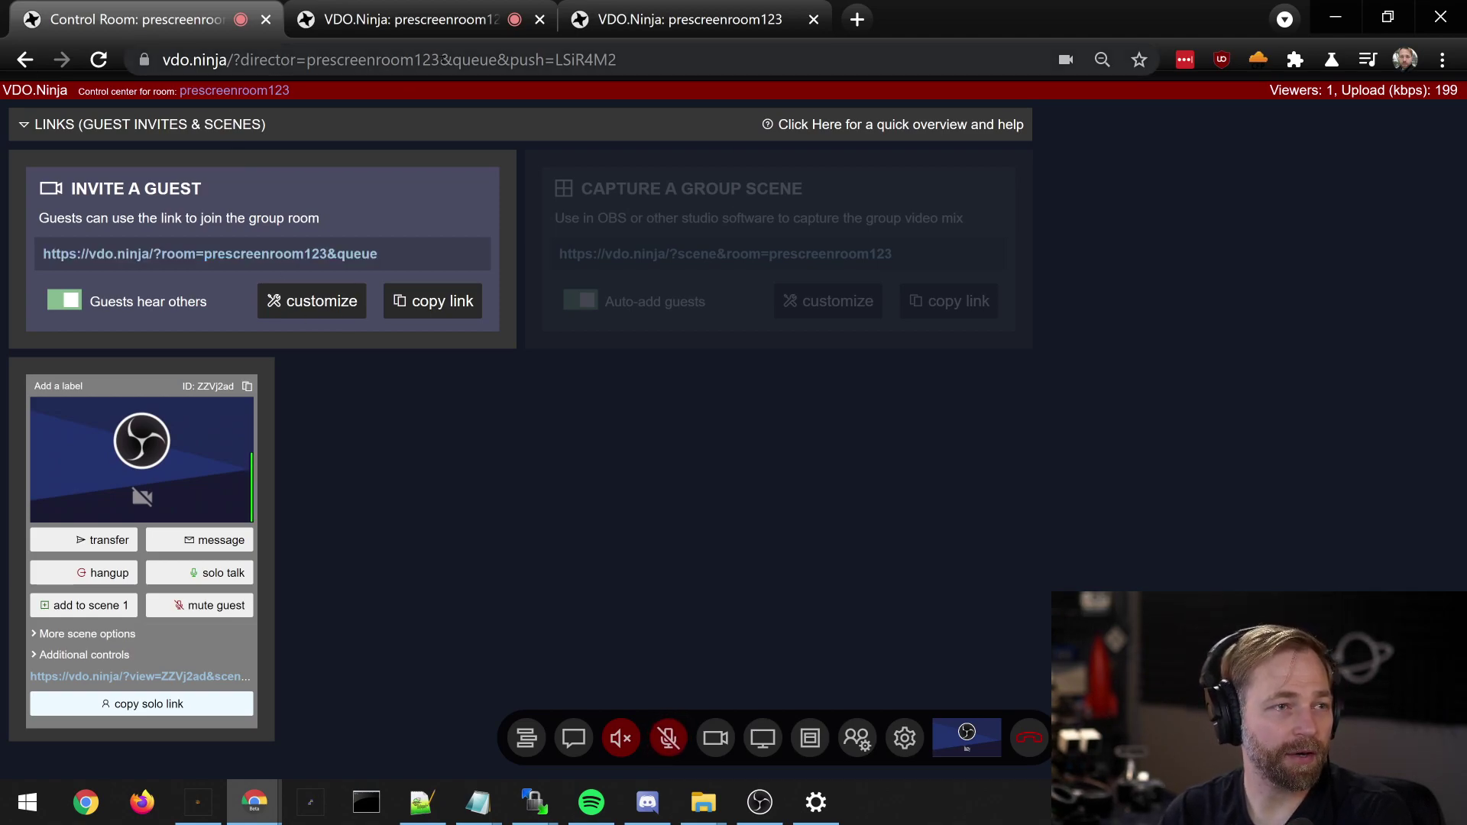
# Step: Open a second director tab with the room name changed to backroom123
pyautogui.moveTo(172, 60); pyautogui.dragTo(497, 60)
pyautogui.hotkey('ctrl', 'c')
pyautogui.click(857, 19)
pyautogui.hotkey('ctrl', 'v')
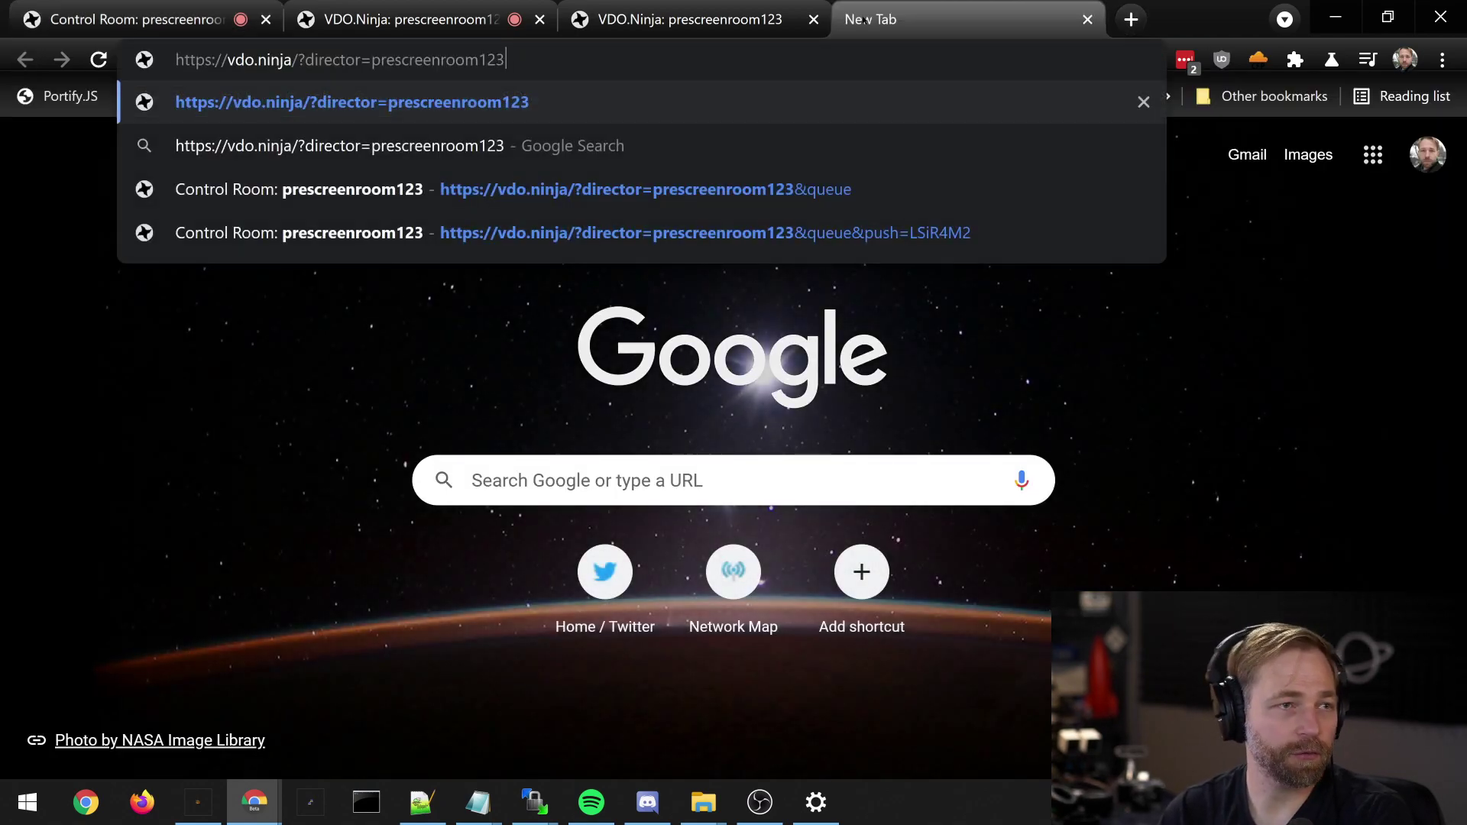
pyautogui.press('BackSpace')
pyautogui.press('BackSpace')
pyautogui.press('BackSpace')
pyautogui.press('BackSpace')
pyautogui.press('BackSpace')
pyautogui.press('BackSpace')
pyautogui.press('BackSpace')
pyautogui.press('BackSpace')
pyautogui.press('BackSpace')
pyautogui.press('BackSpace')
pyautogui.press('BackSpace')
pyautogui.press('BackSpace')
pyautogui.press('BackSpace')
pyautogui.press('BackSpace')
pyautogui.press('BackSpace')
pyautogui.press('BackSpace')
pyautogui.write('back')
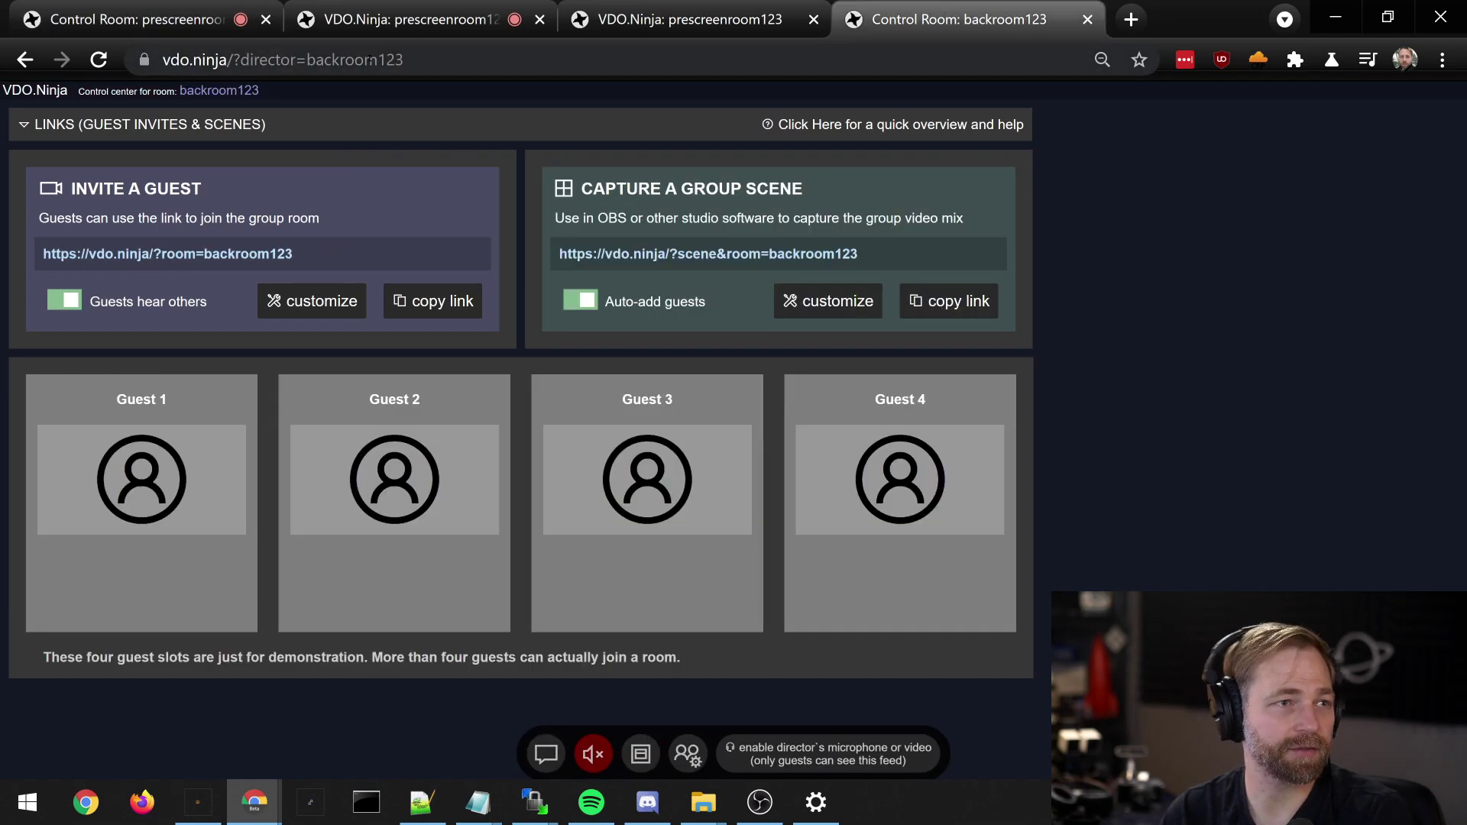
pyautogui.doubleClick(370, 59)
# Step: Transfer the remaining prescreen guest to backroom123 and view the back room
pyautogui.click(138, 19)
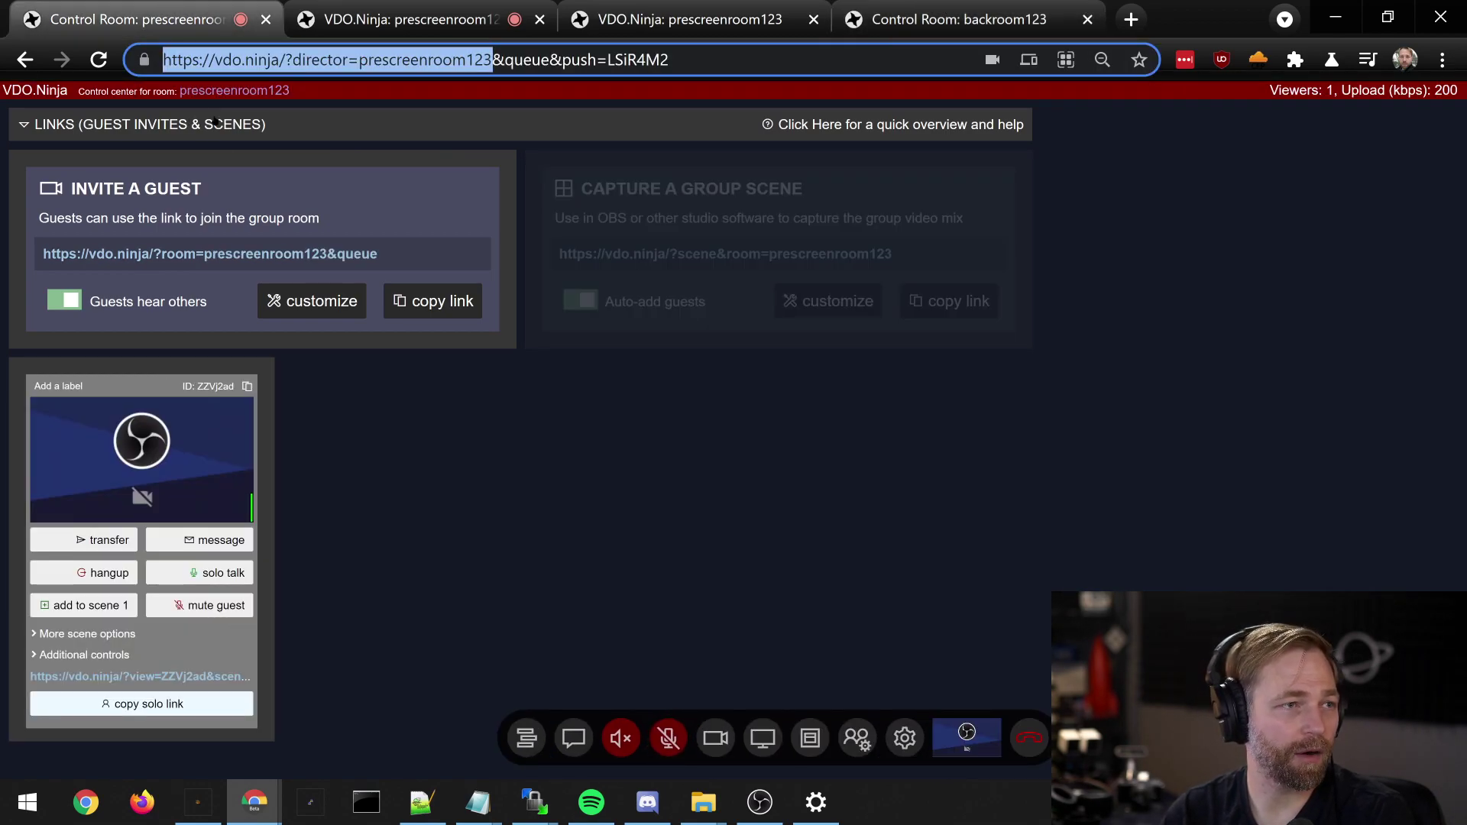
pyautogui.click(101, 539)
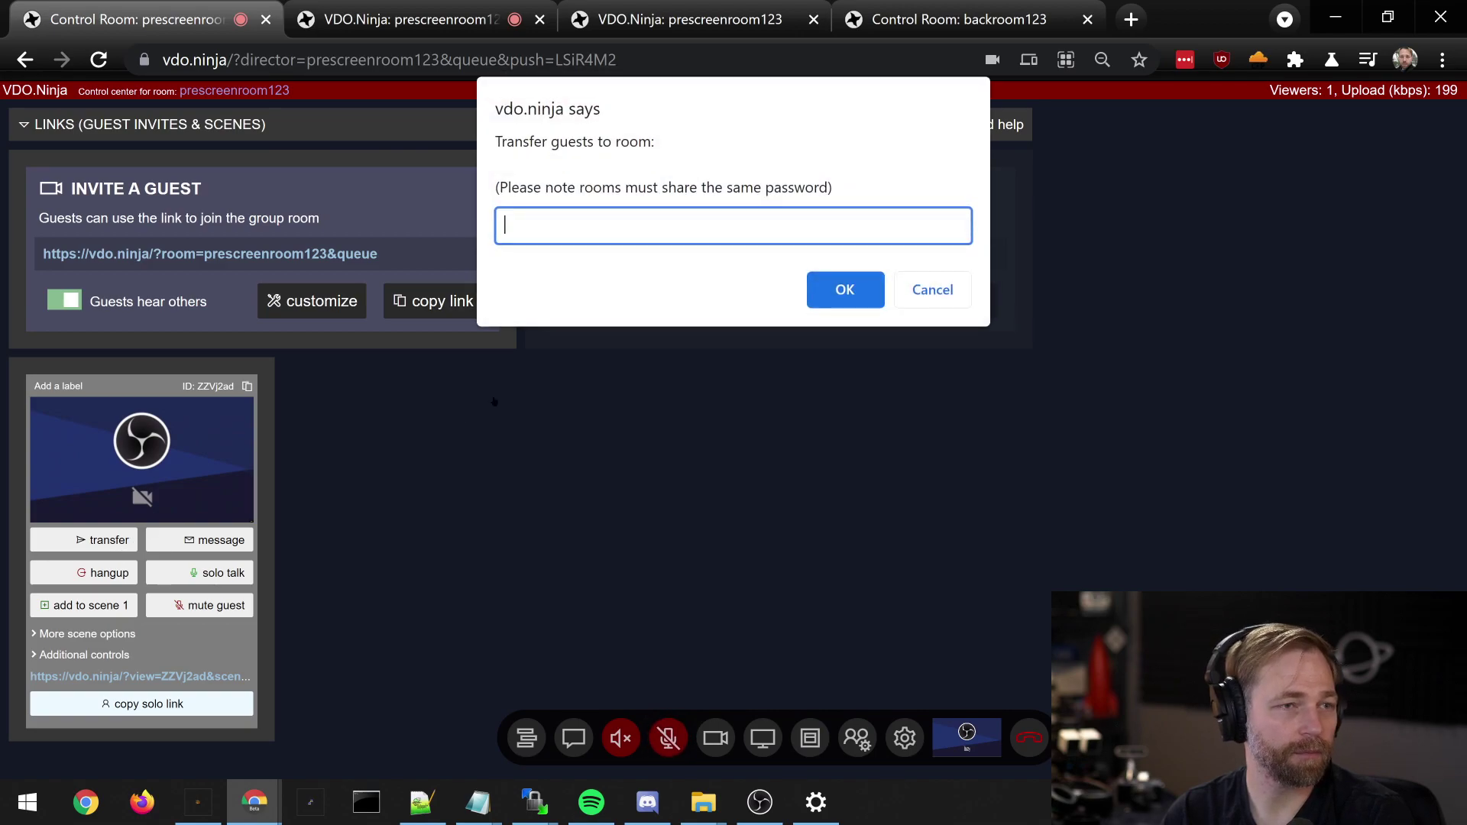
pyautogui.hotkey('ctrl', 'v')
pyautogui.press('Return')
pyautogui.click(890, 21)
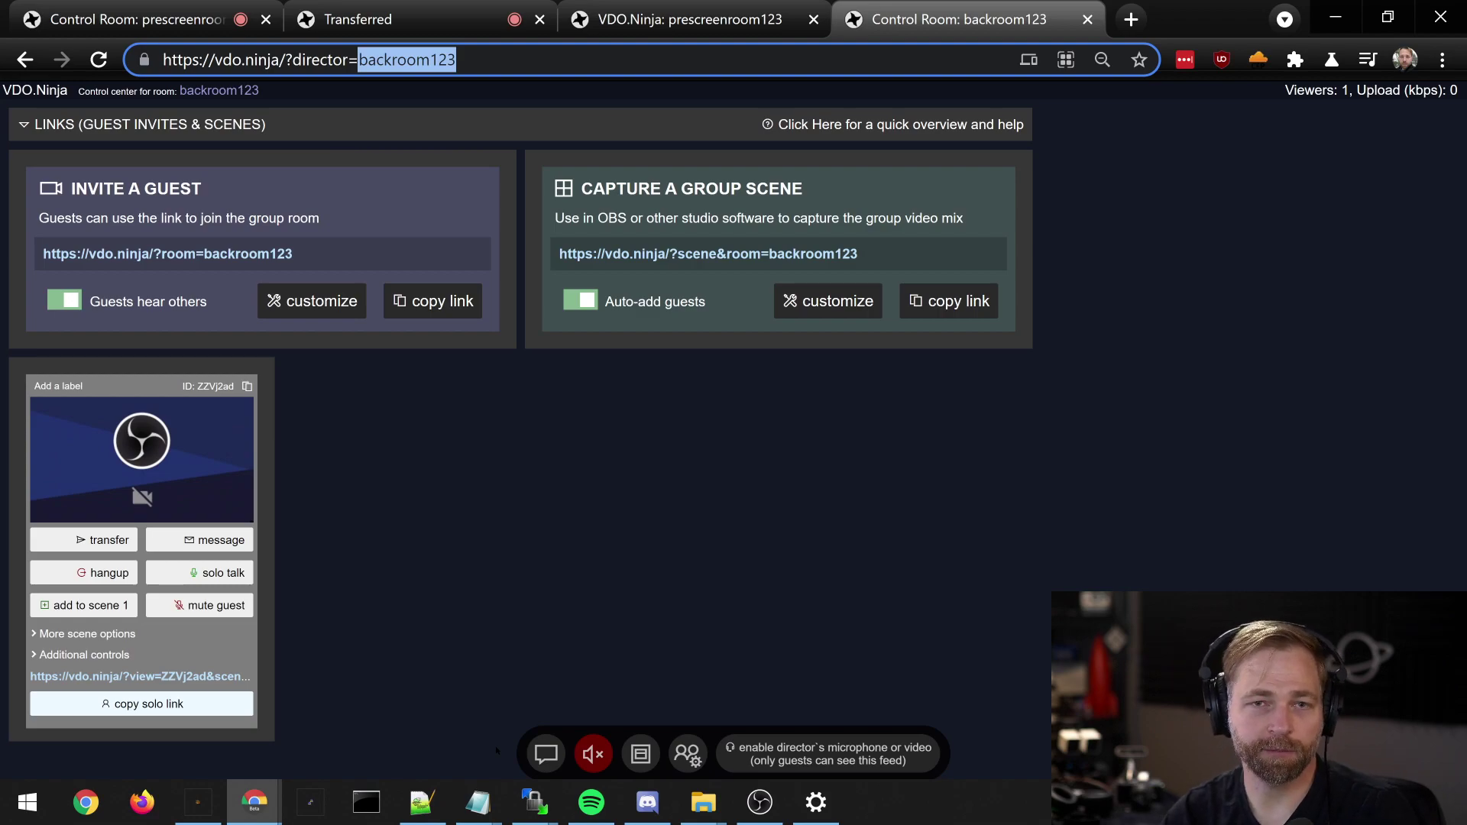
# Step: Check the disconnected and transferred guests' pages and read the transfer notice in chat
pyautogui.click(409, 556)
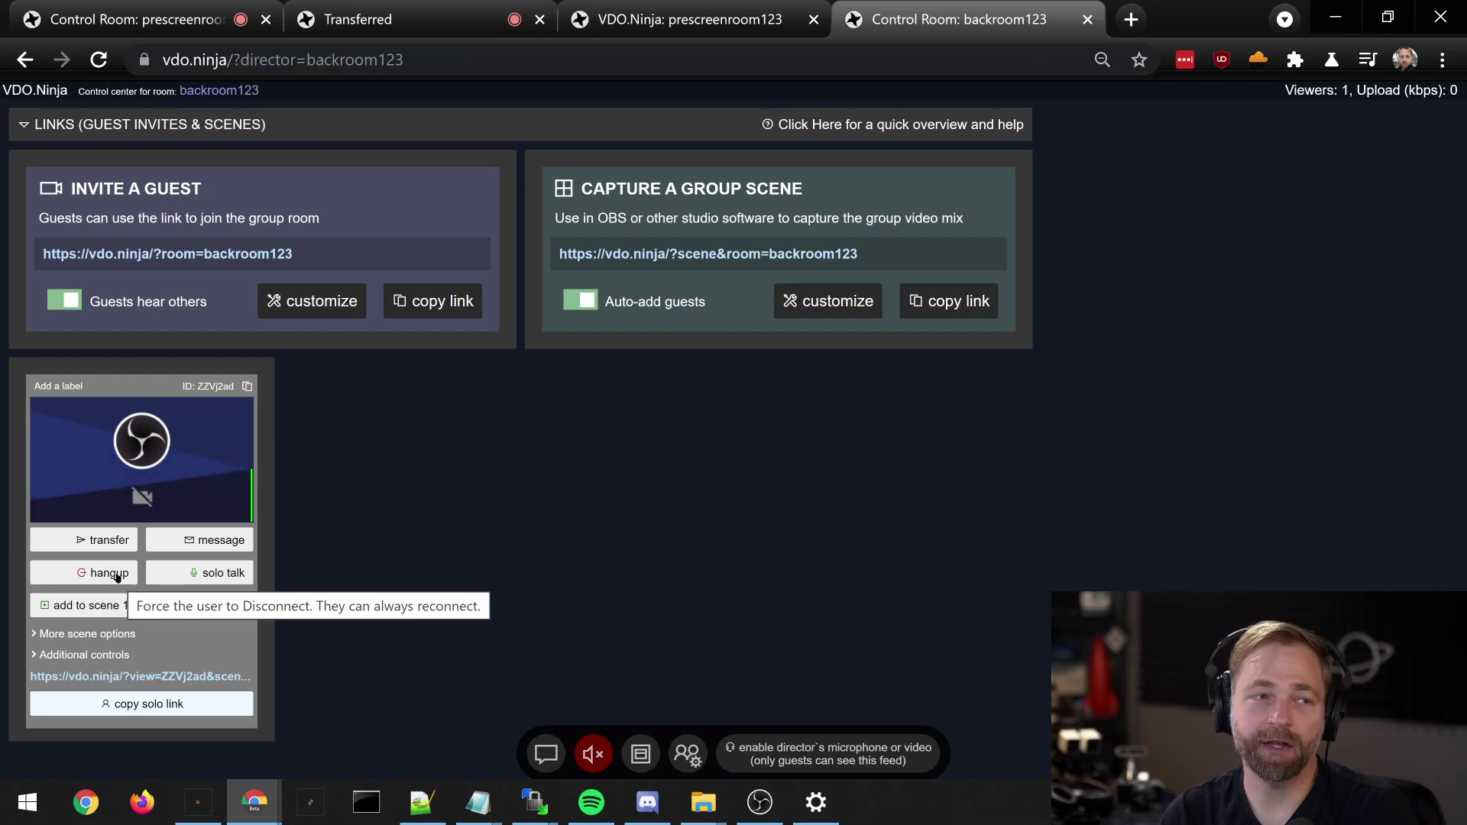
pyautogui.click(666, 23)
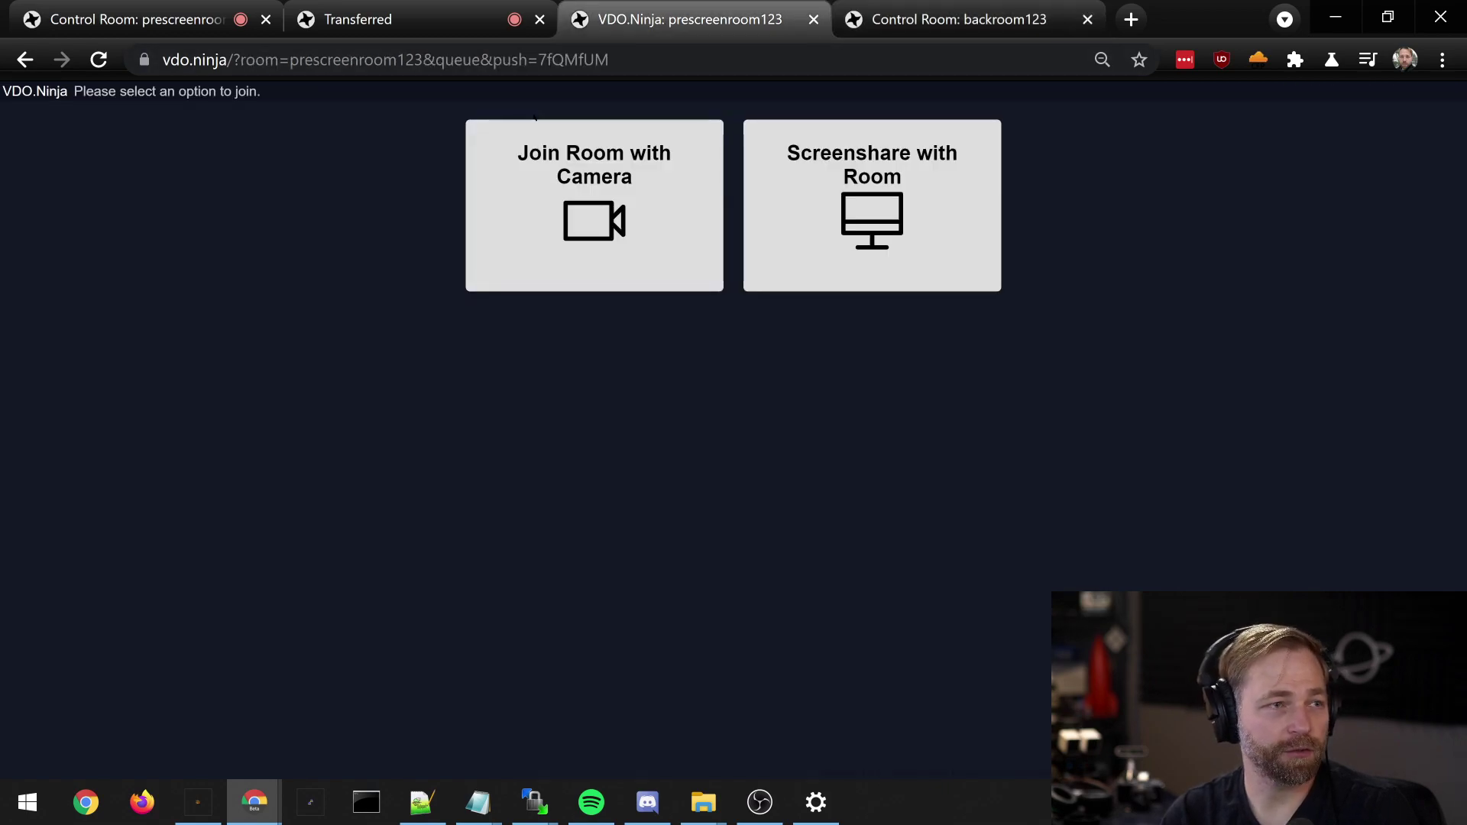
pyautogui.click(359, 19)
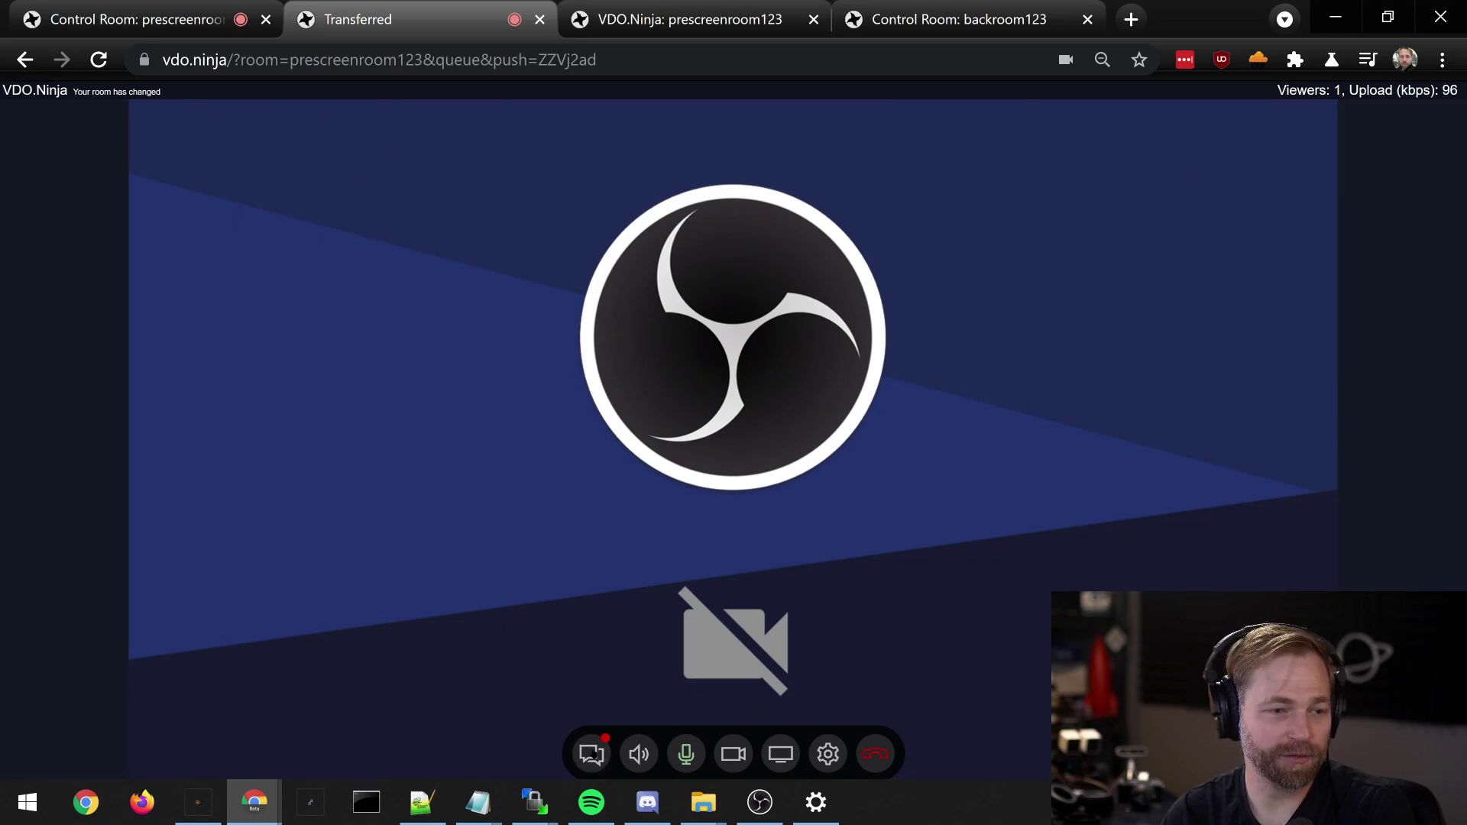
pyautogui.click(593, 756)
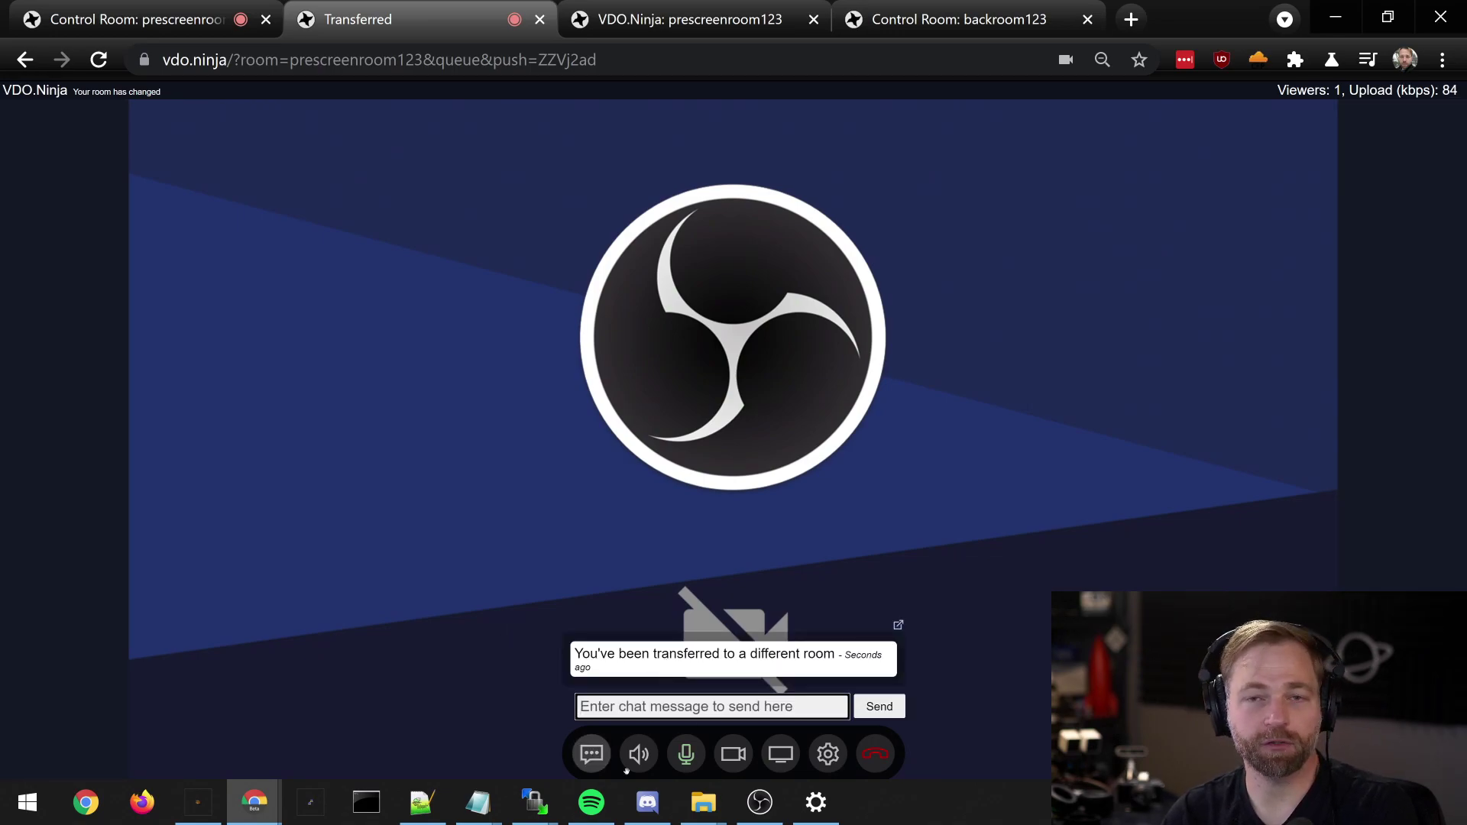
pyautogui.click(593, 754)
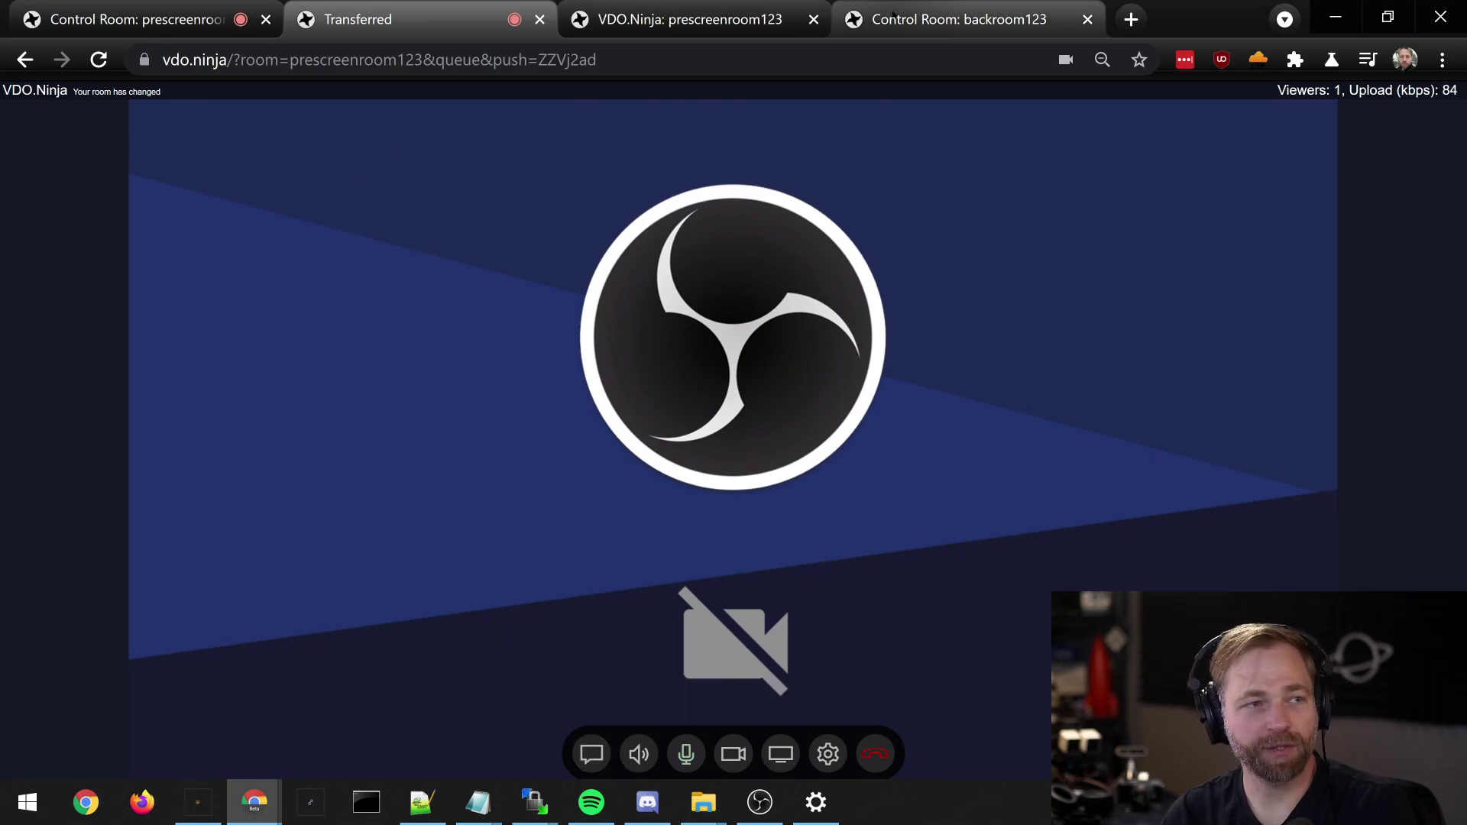
# Step: Reload the transferred guest's page and rejoin the room using OBS Virtual Camera
pyautogui.click(99, 59)
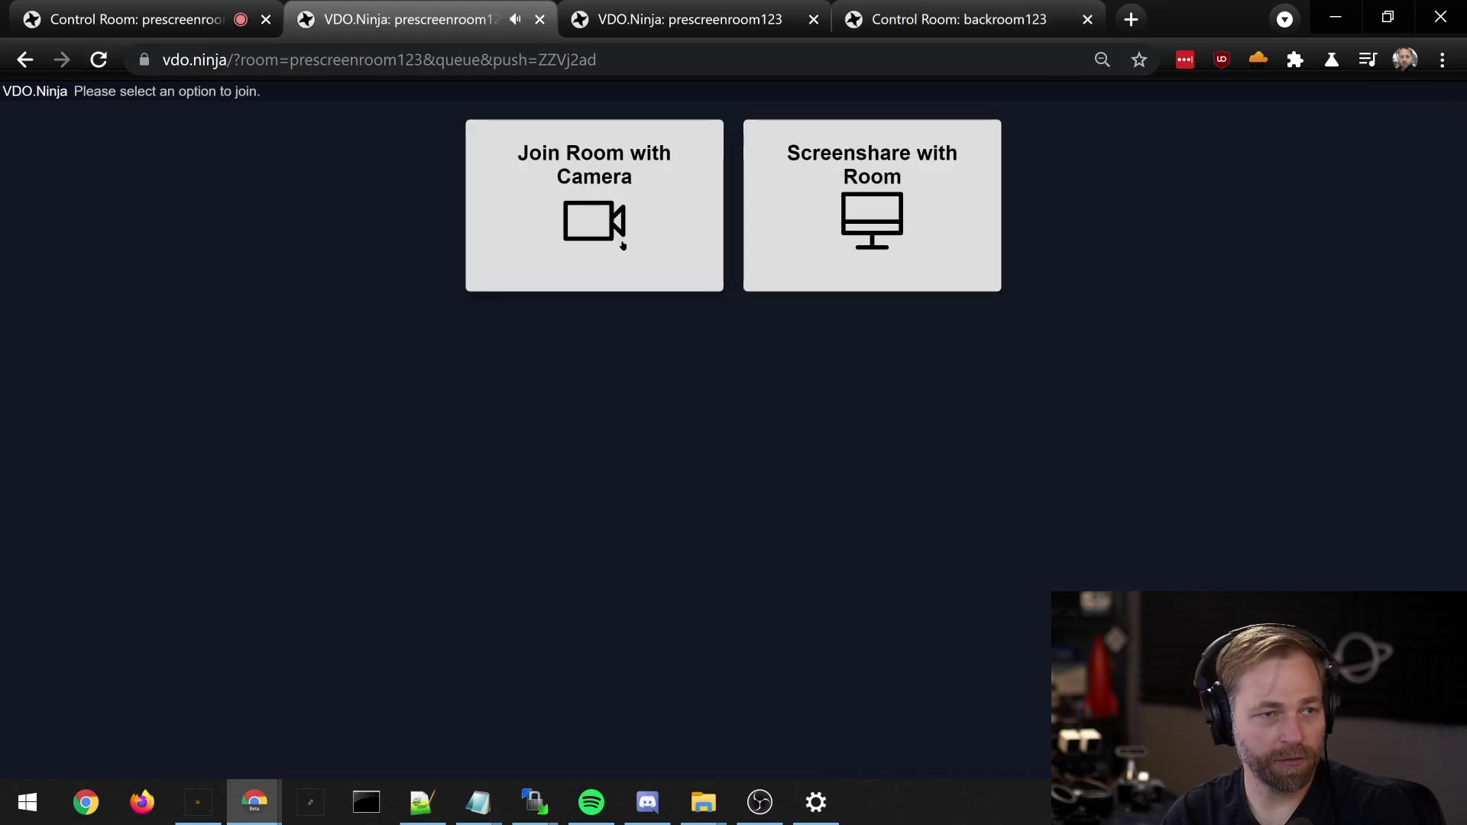
pyautogui.click(623, 245)
pyautogui.click(718, 444)
pyautogui.click(715, 498)
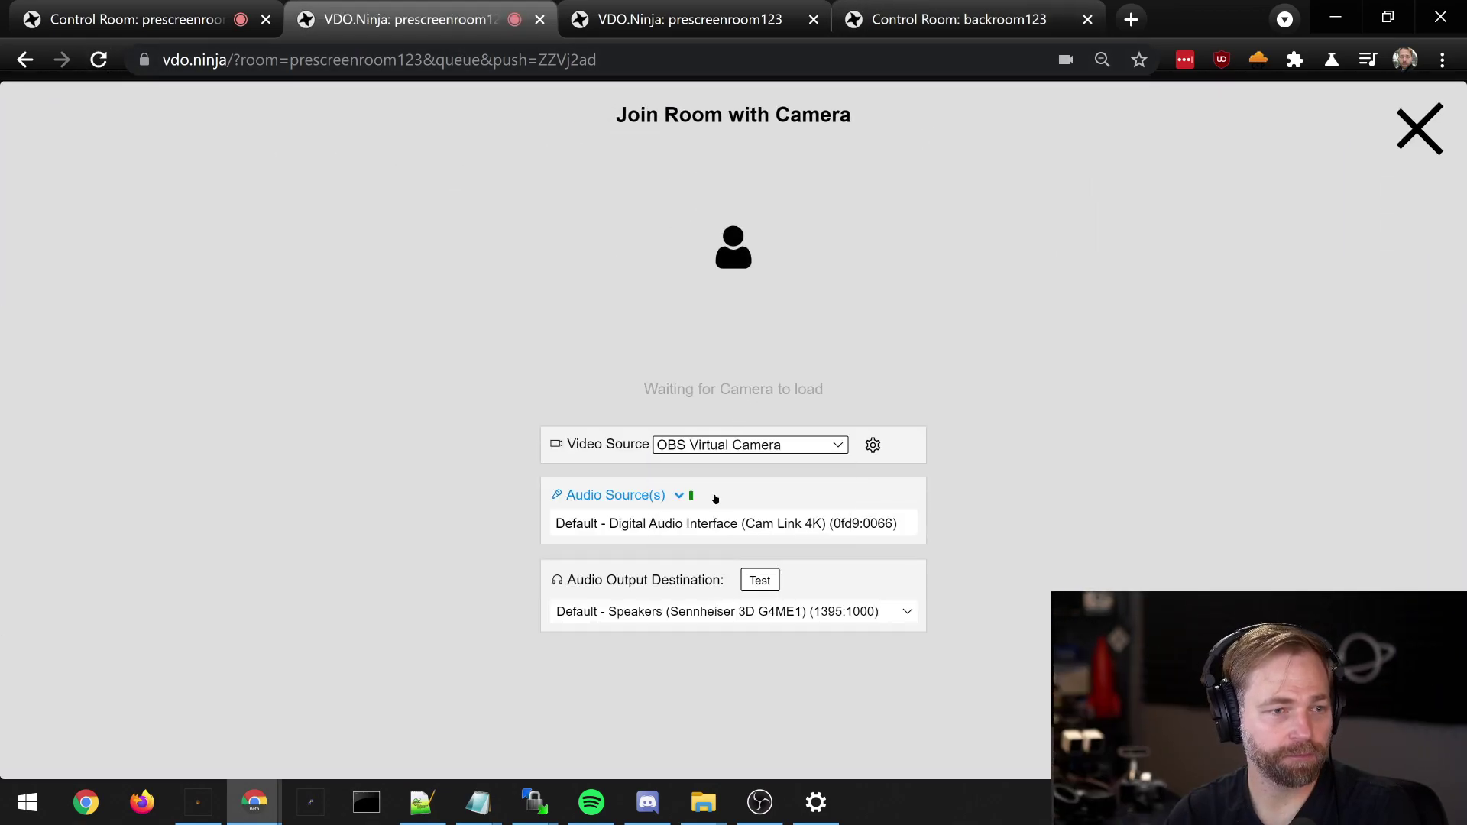
pyautogui.click(733, 406)
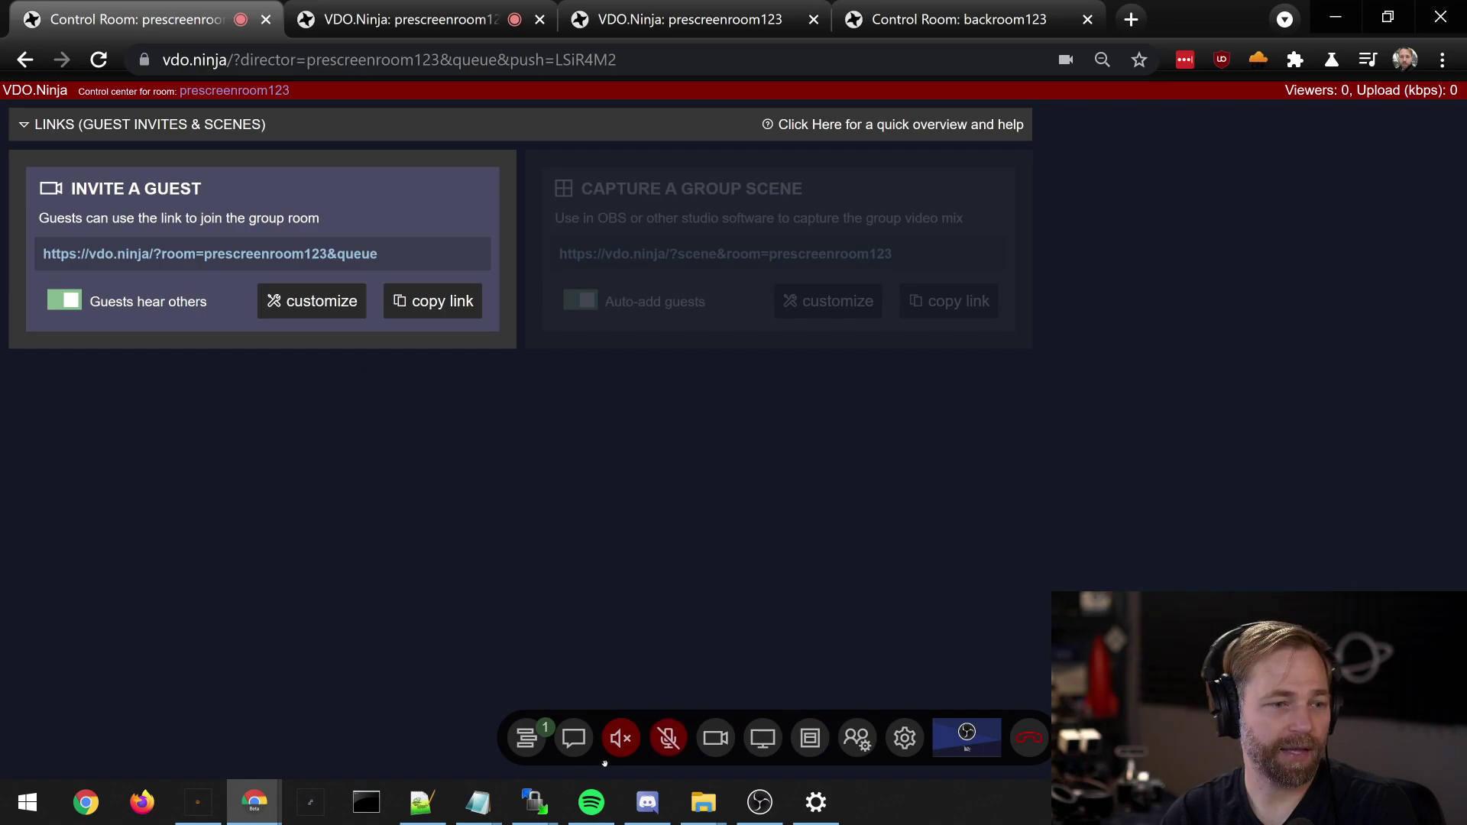
# Step: Verify backroom123 is empty, then admit the queued OBS camera guest into prescreenroom123
pyautogui.click(947, 19)
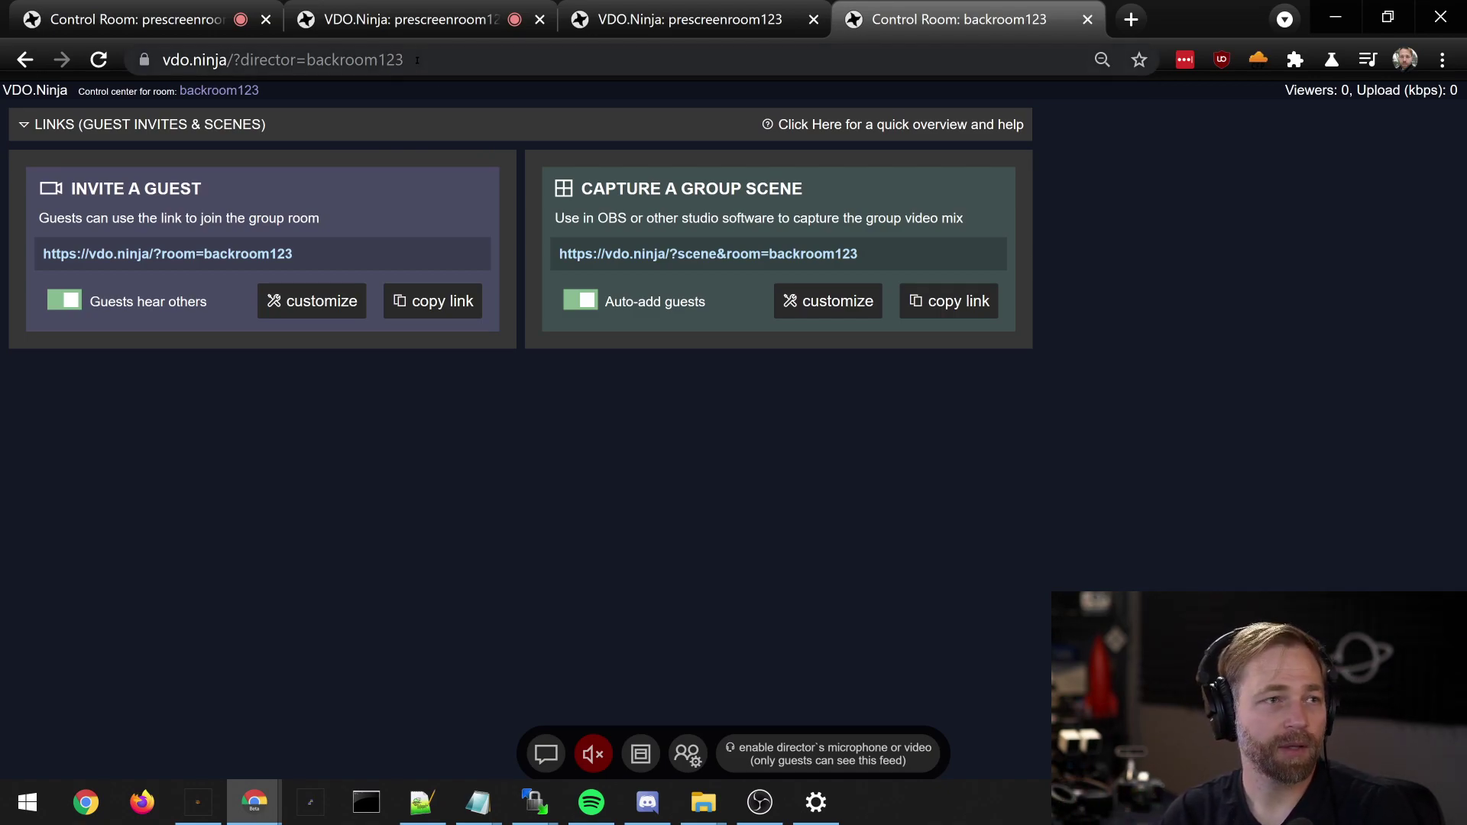
pyautogui.click(130, 19)
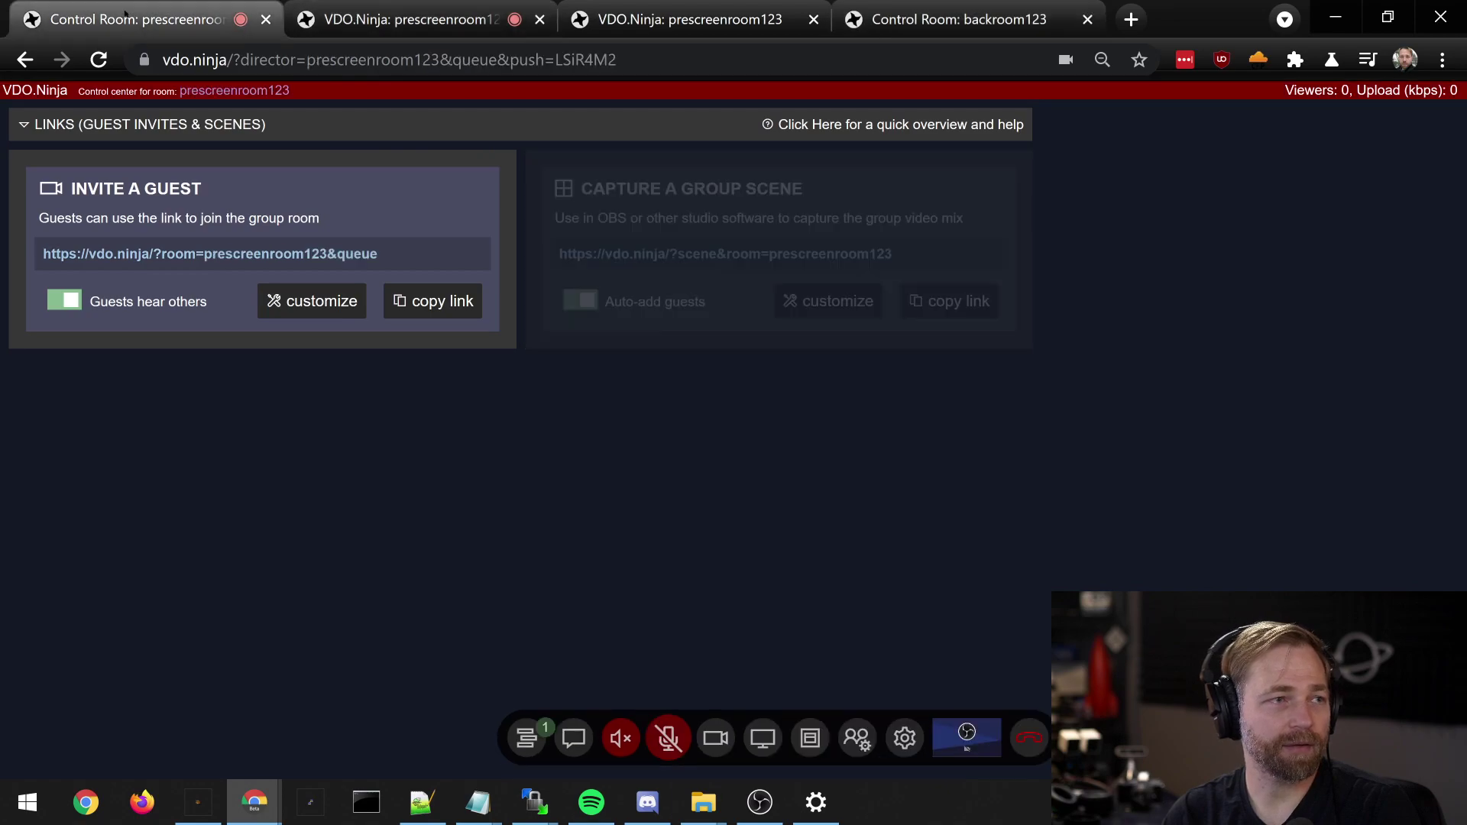
pyautogui.click(527, 735)
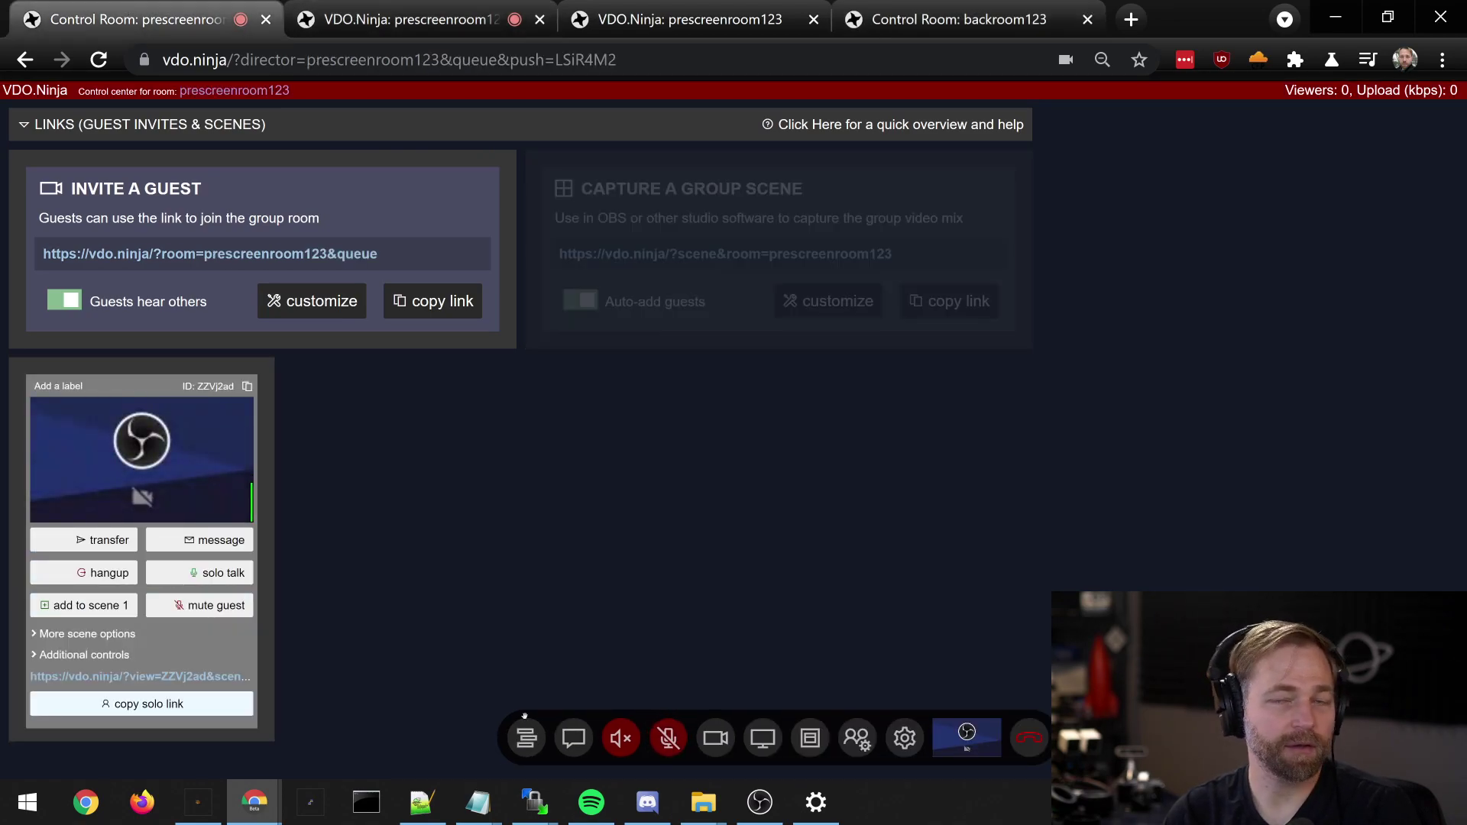